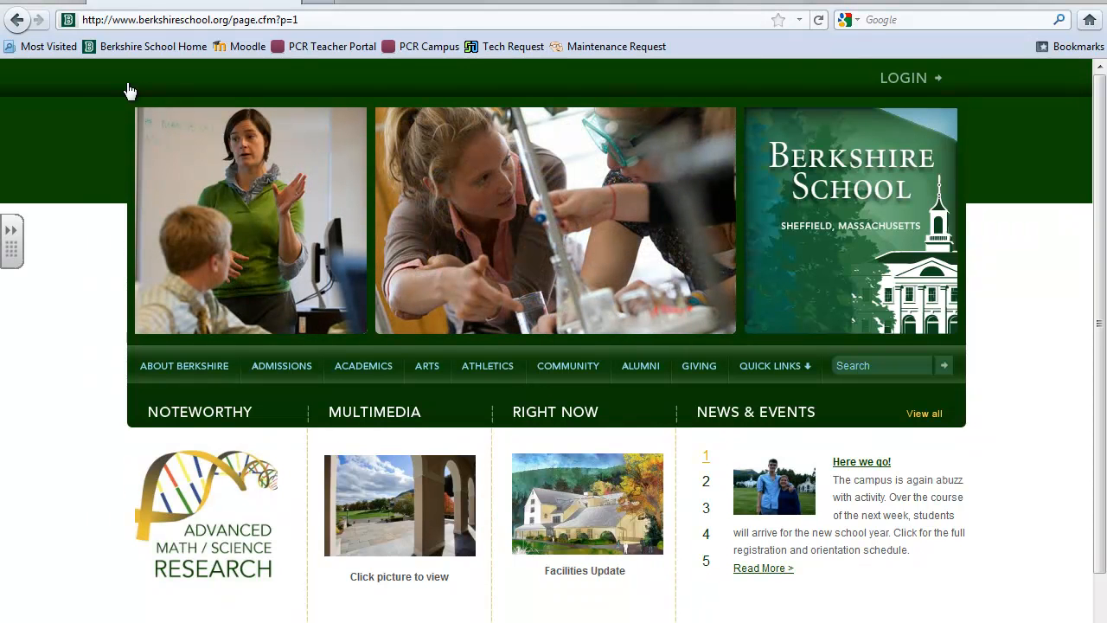
Log in to the Berkshire School community portal with the faculty username and password, then open a new tab
{"action": "left_click", "coordinate": [76, 79]}
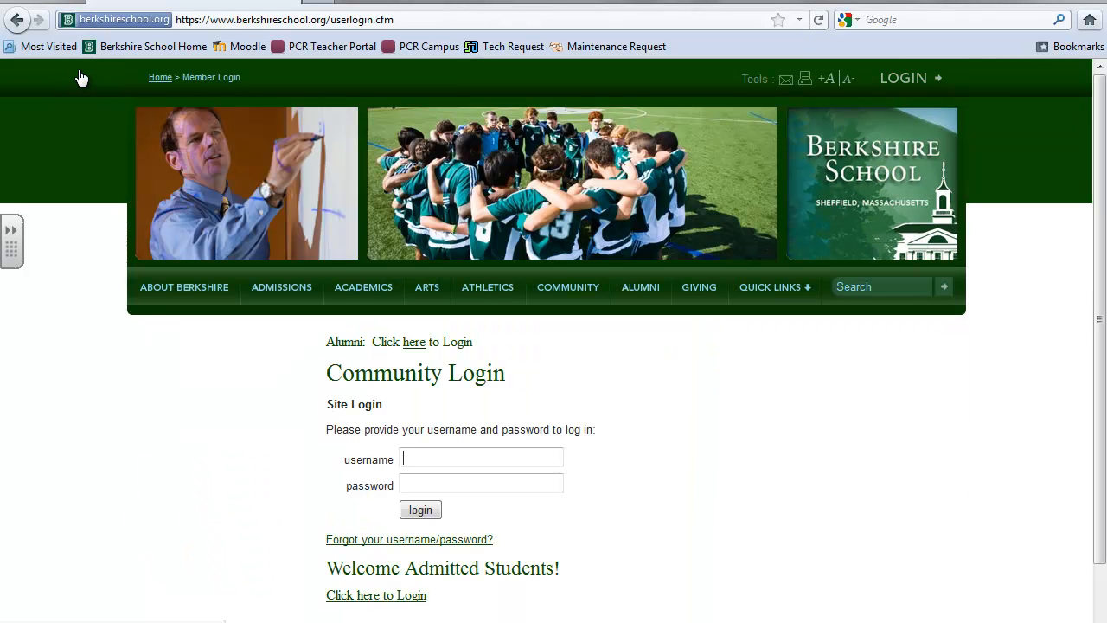
{"action": "type", "text": "dorourke"}
{"action": "key", "text": "Tab"}
{"action": "type", "text": "********"}
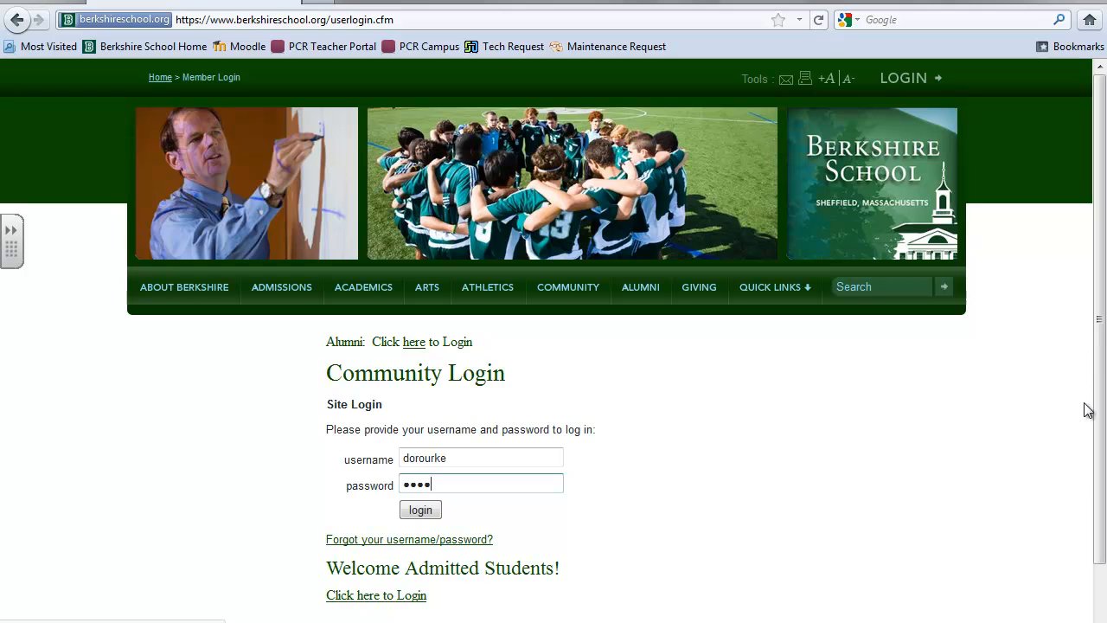
{"action": "key", "text": "Return"}
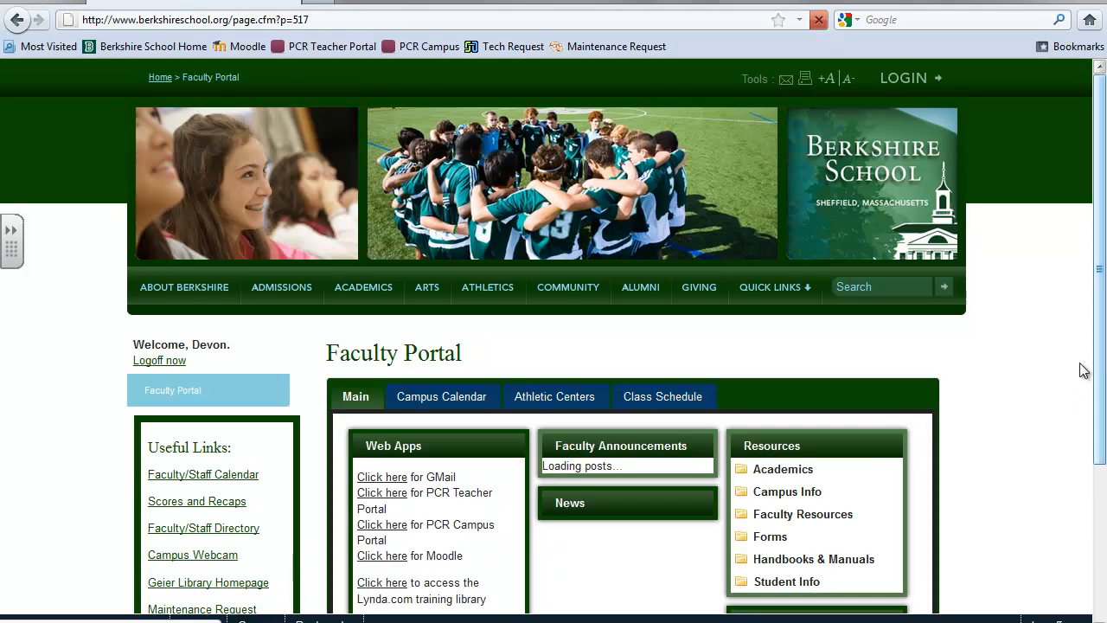
{"action": "scroll", "coordinate": [1084, 398], "scroll_direction": "down", "scroll_amount": 1}
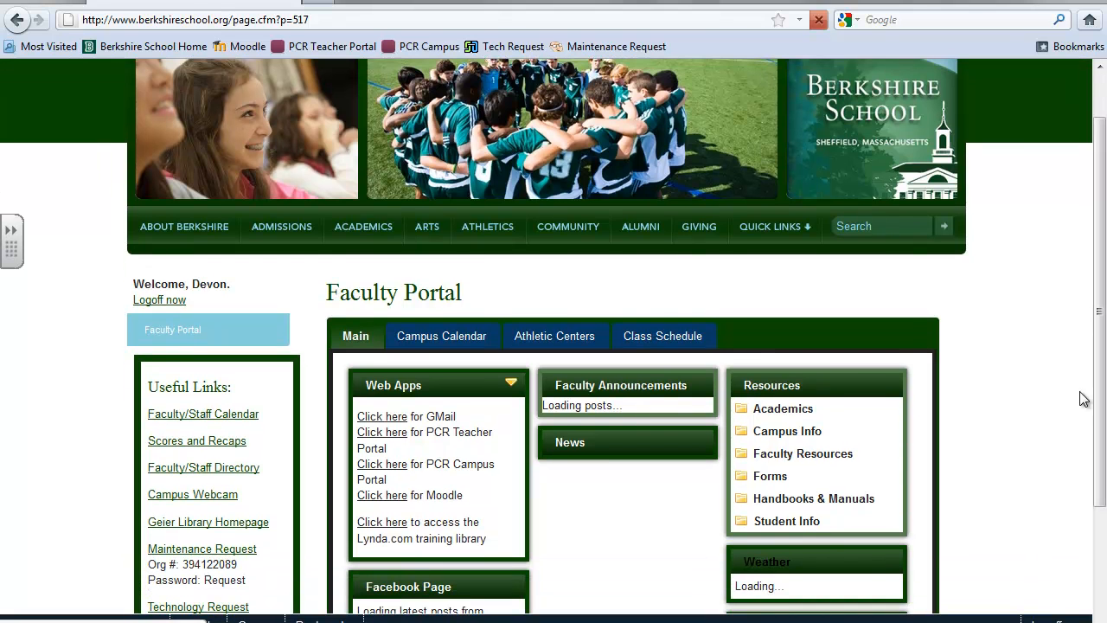
{"action": "key", "text": "ctrl+t"}
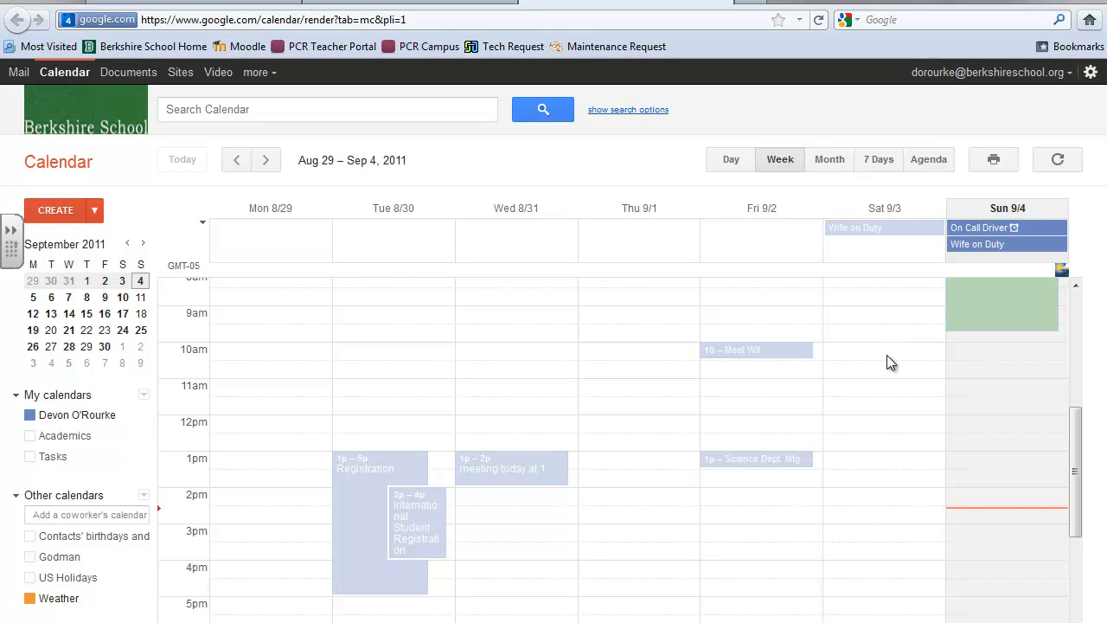
Show the Google Calendar gear options menu, then dismiss it
{"action": "left_click", "coordinate": [1091, 72]}
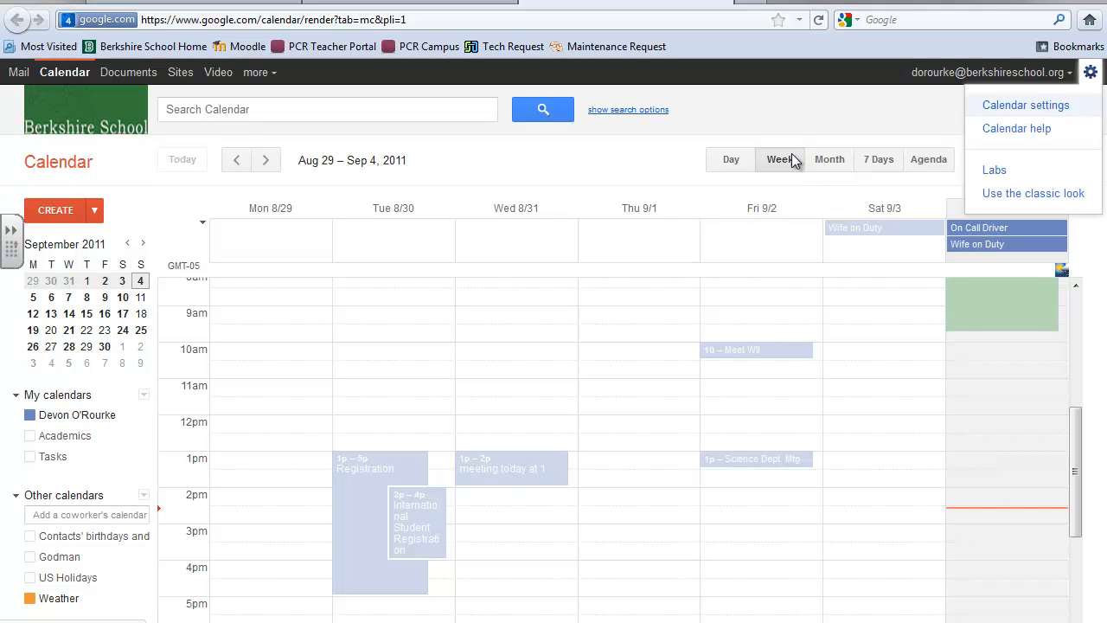
{"action": "left_click", "coordinate": [339, 147]}
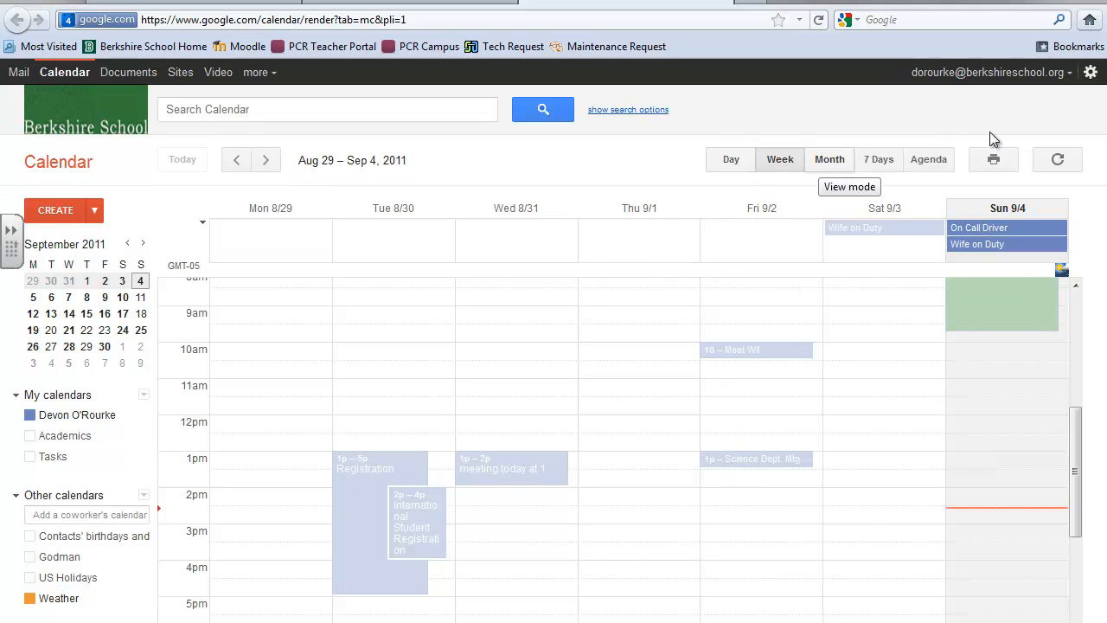
Switch to September 2011 Month view, overlay the Godman calendar, and show then hide US Holidays
{"action": "left_click", "coordinate": [835, 159]}
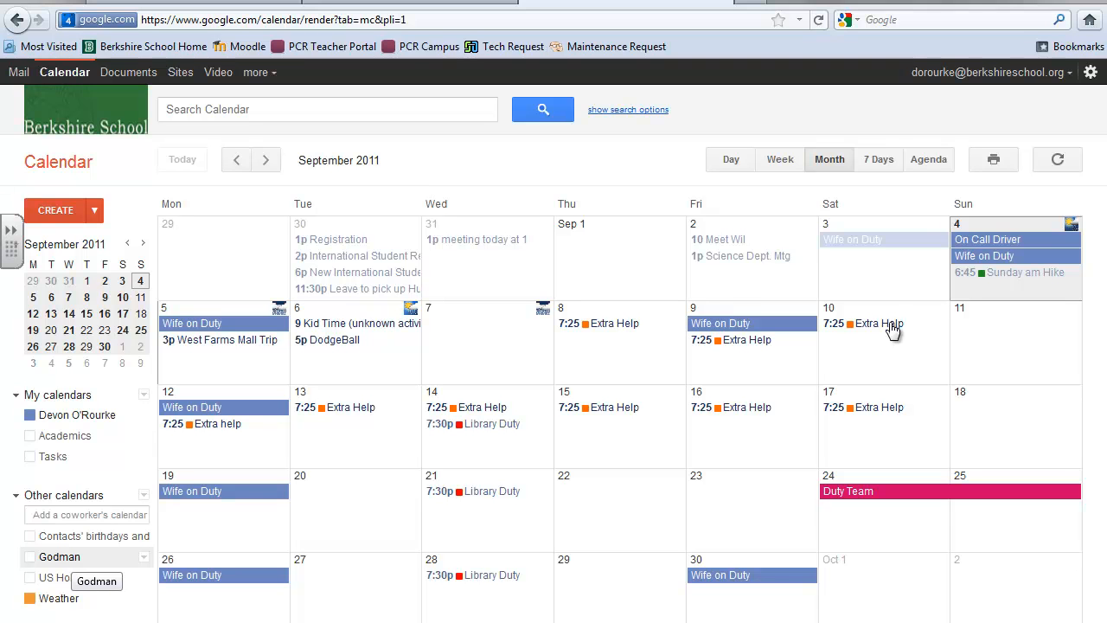
{"action": "left_click", "coordinate": [70, 558]}
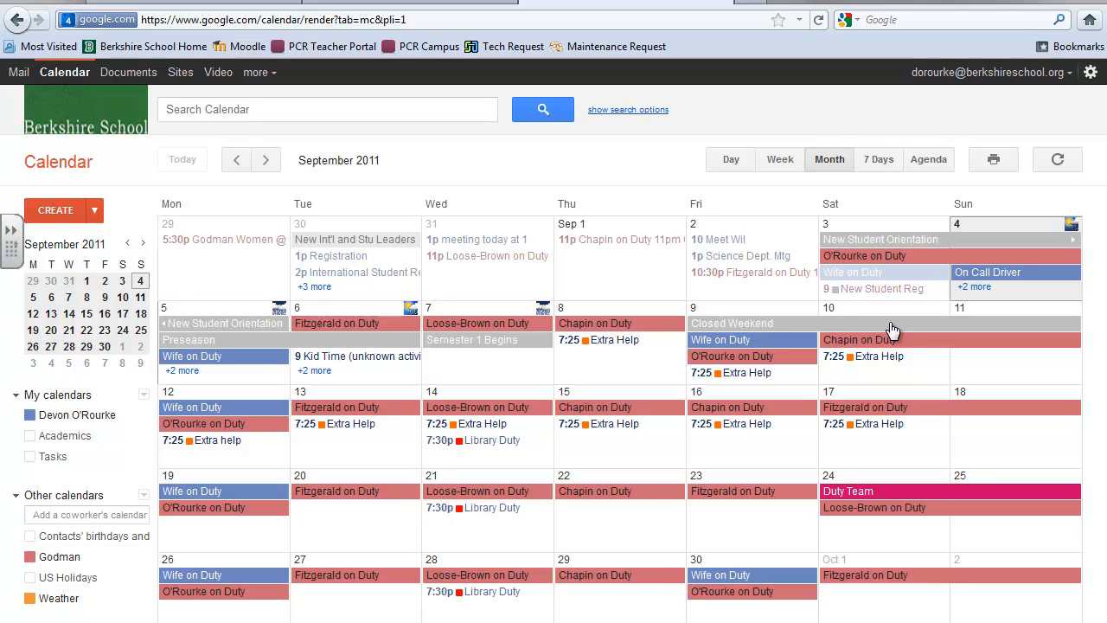
{"action": "left_click", "coordinate": [60, 578]}
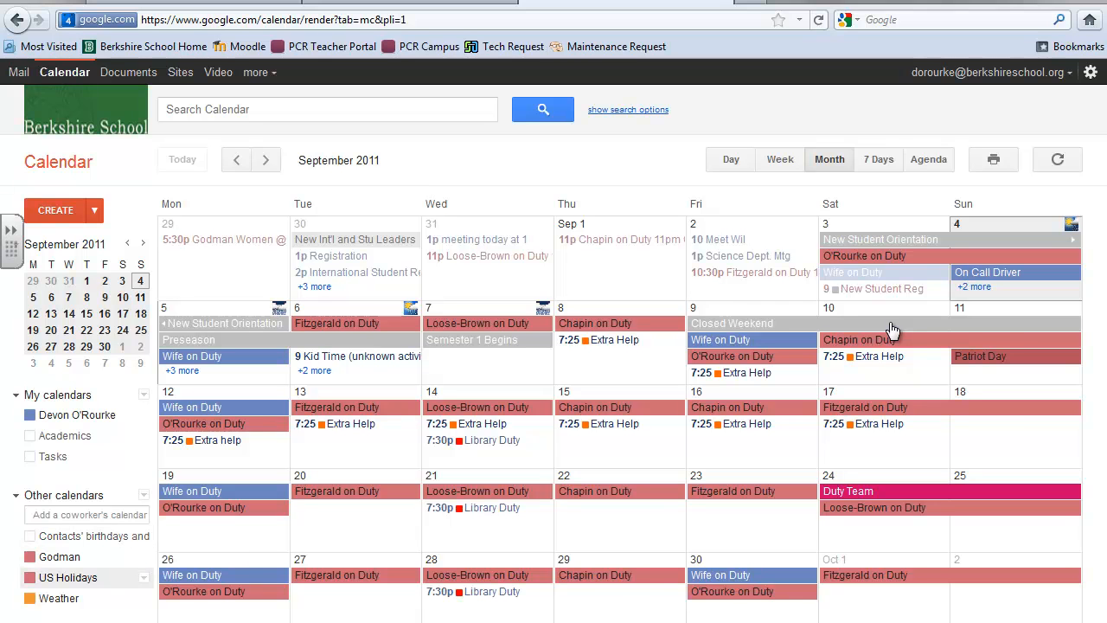
{"action": "left_click", "coordinate": [60, 578]}
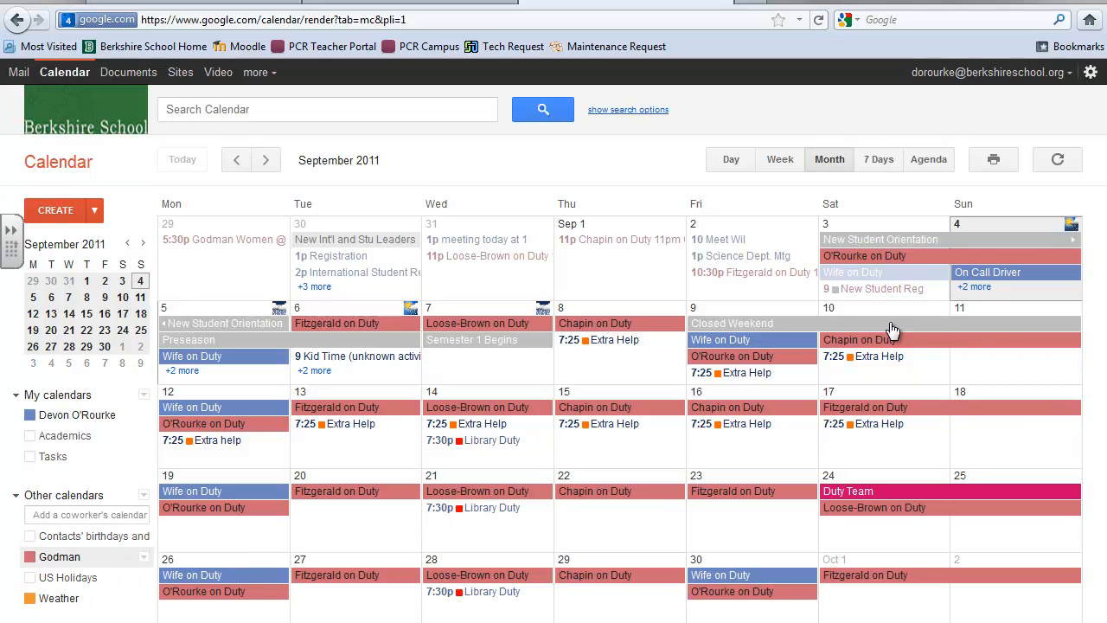
Toggle the Godman calendar's events under Other calendars
{"action": "left_click", "coordinate": [59, 558]}
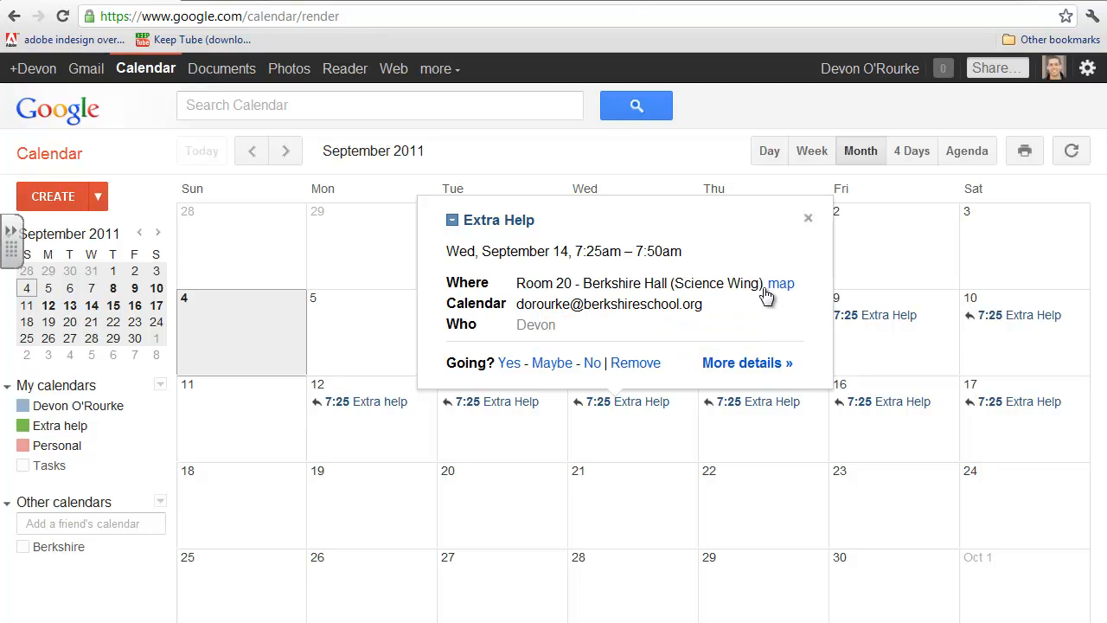
Highlight the Extra Help event's 7:25am start time, then reopen the September 14 Extra Help details
{"action": "mouse_move", "coordinate": [575, 251]}
{"action": "left_mouse_down"}
{"action": "mouse_move", "coordinate": [576, 239]}
{"action": "mouse_move", "coordinate": [621, 251]}
{"action": "left_mouse_up"}
{"action": "left_click", "coordinate": [764, 290]}
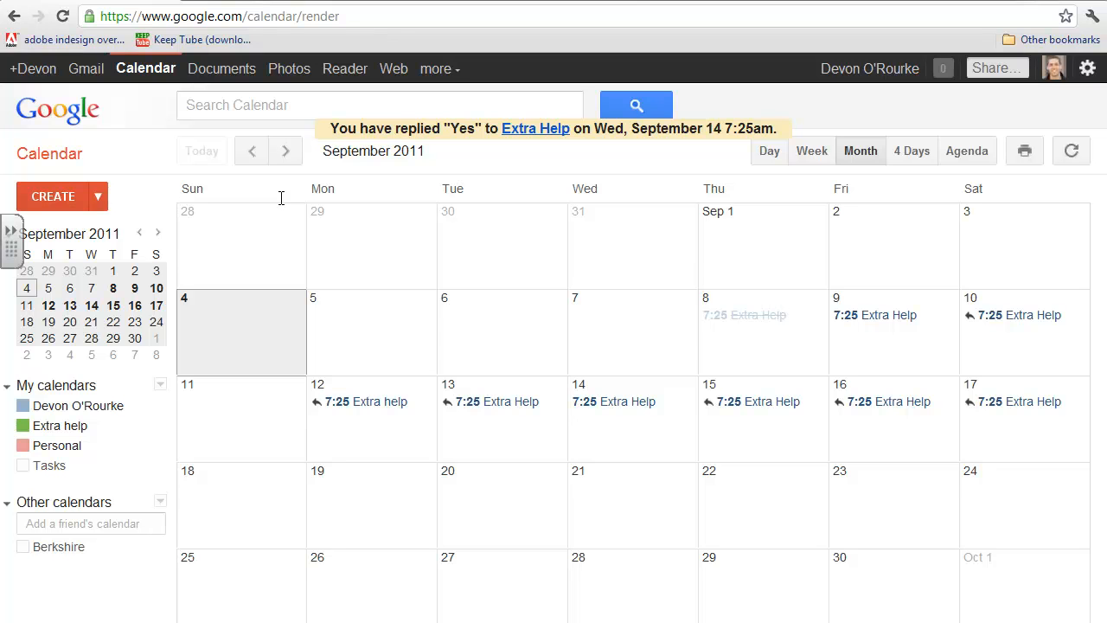
{"action": "left_click", "coordinate": [624, 402]}
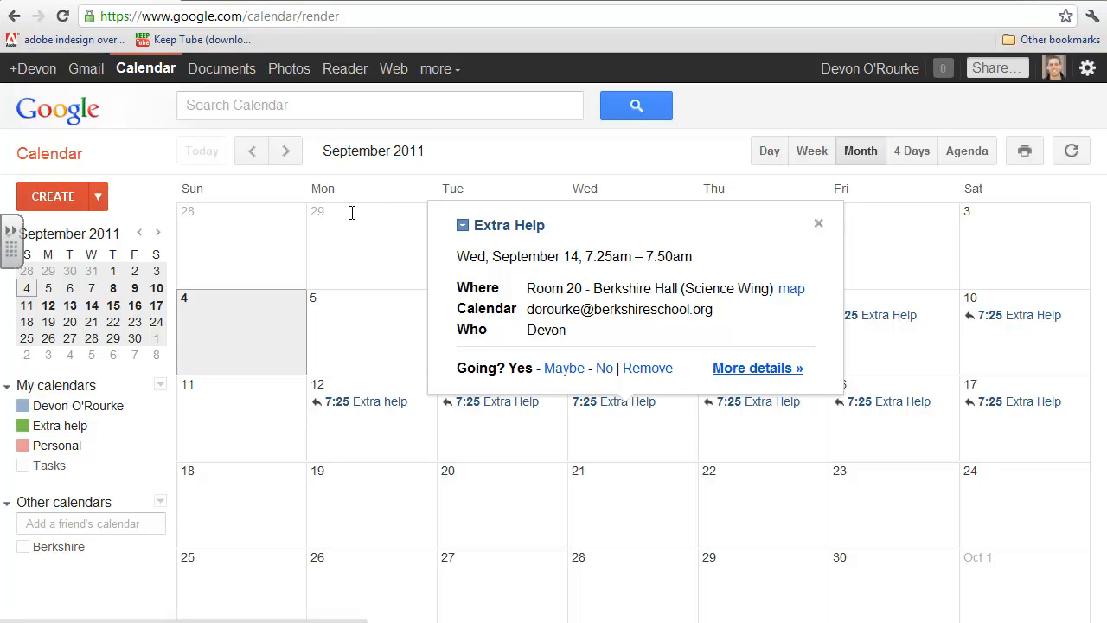
On the Extra Help event's details page, add the reply note 'I help with my lab report.' and save
{"action": "left_click", "coordinate": [758, 369]}
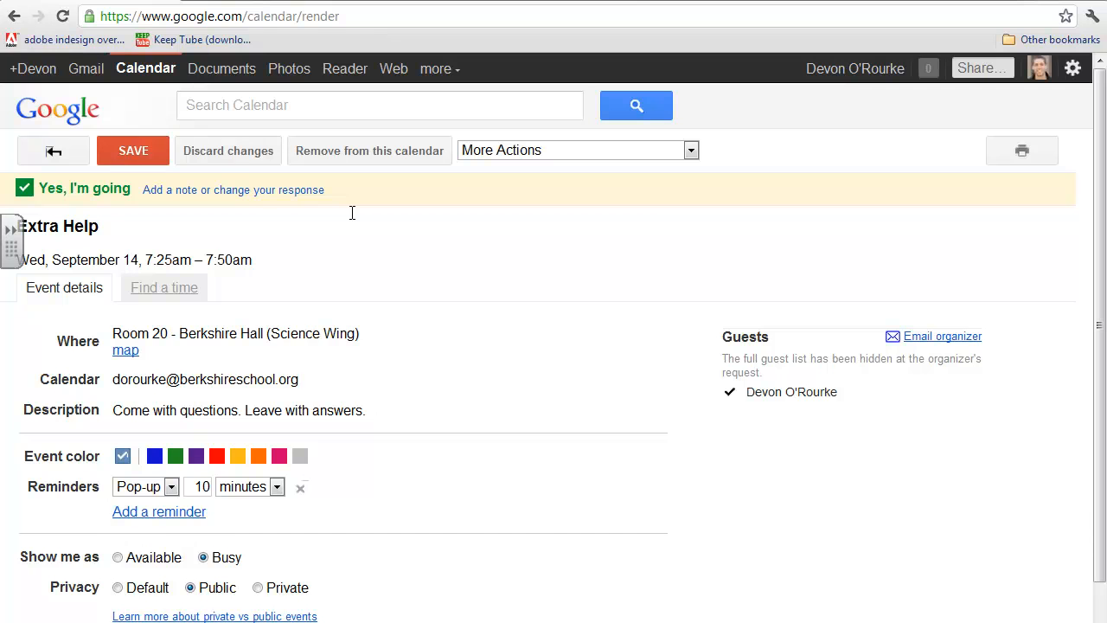
{"action": "left_click", "coordinate": [352, 211]}
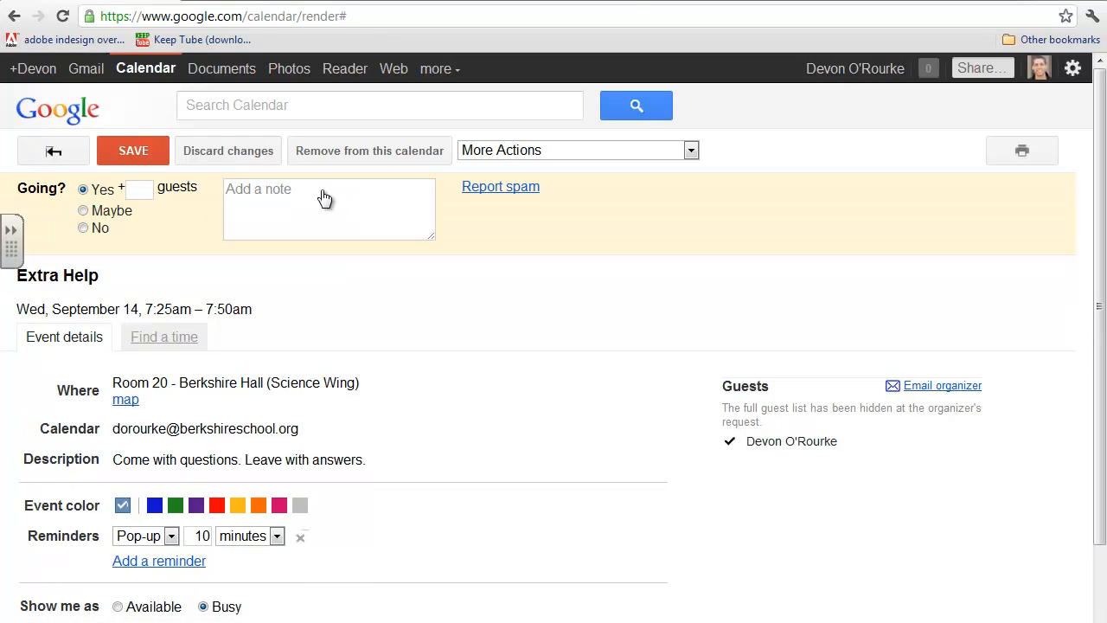
{"action": "type", "text": "I help with my lab report."}
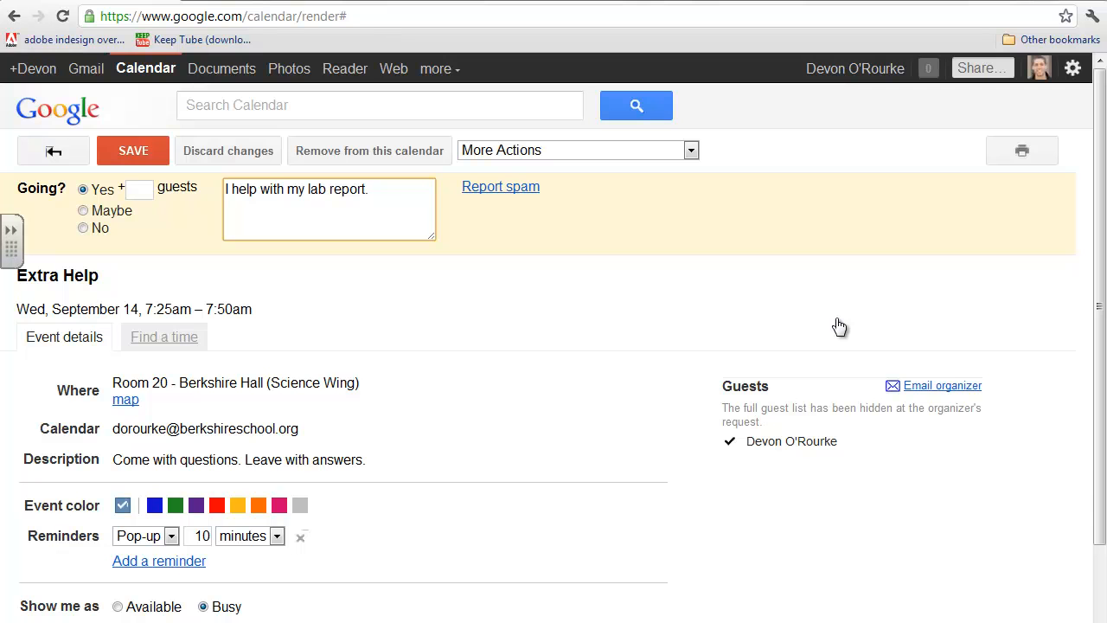
{"action": "key", "text": "ctrl+s"}
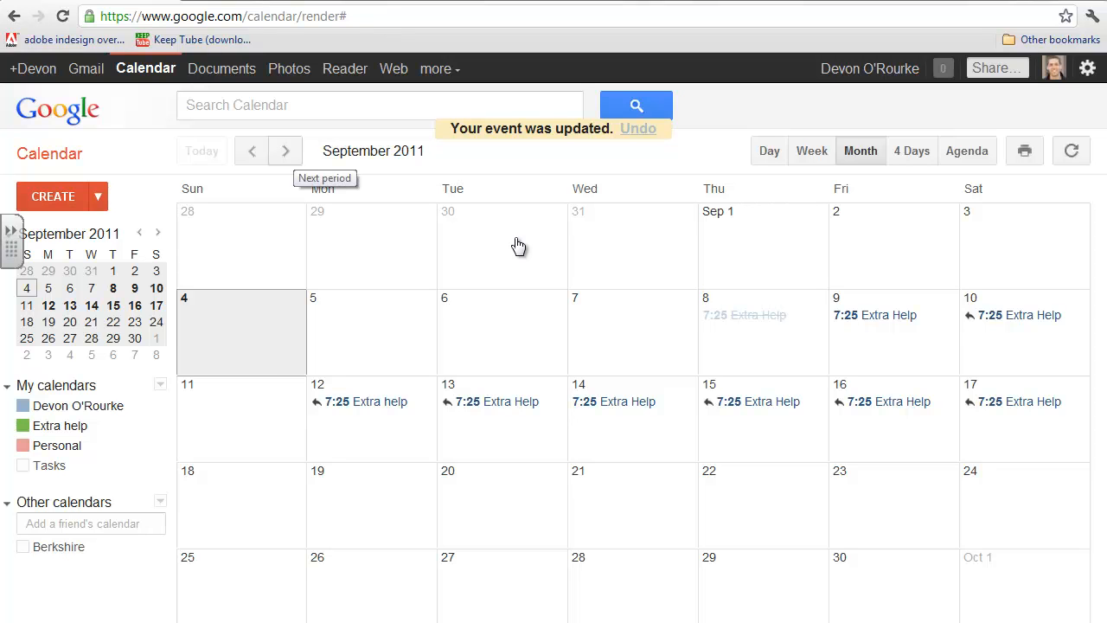
{"action": "key", "text": "n"}
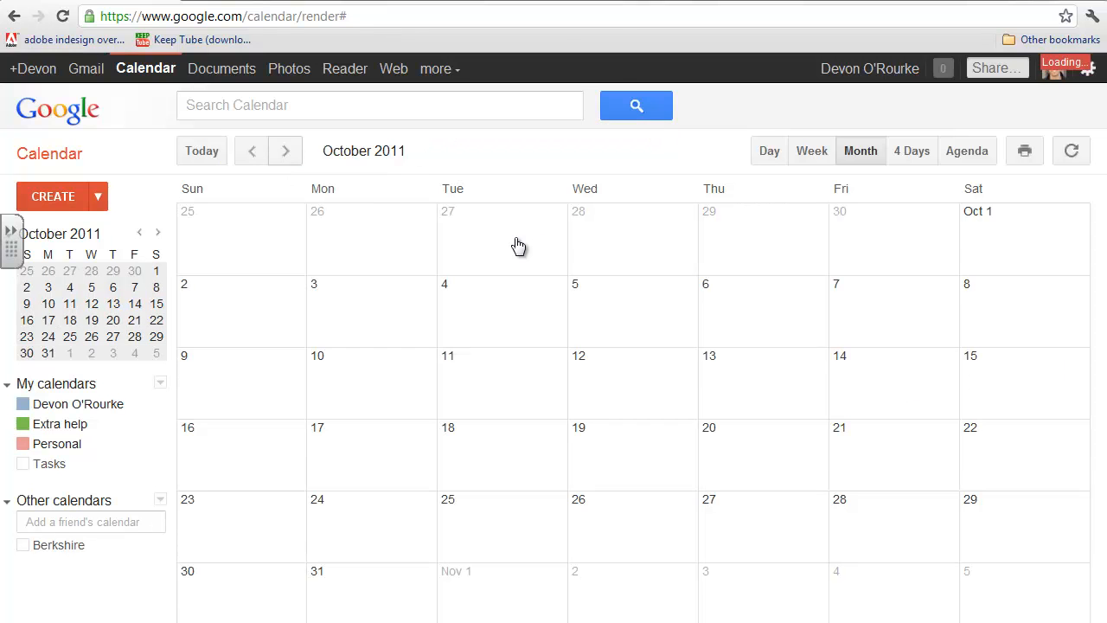
{"action": "key", "text": "n"}
{"action": "key", "text": "n"}
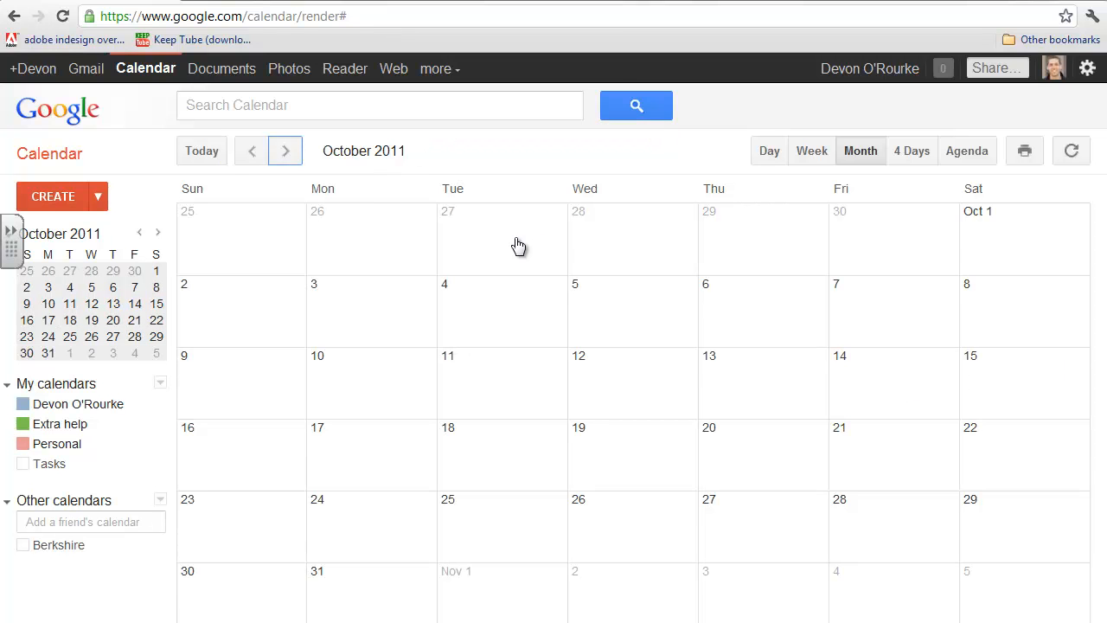
{"action": "key", "text": "k"}
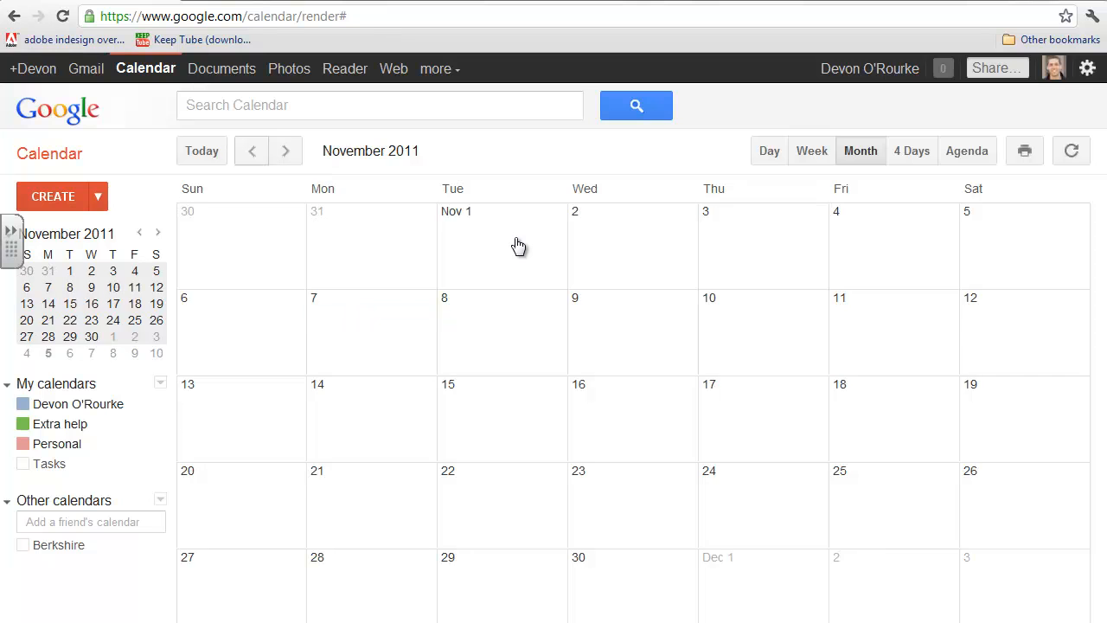
{"action": "key", "text": "k"}
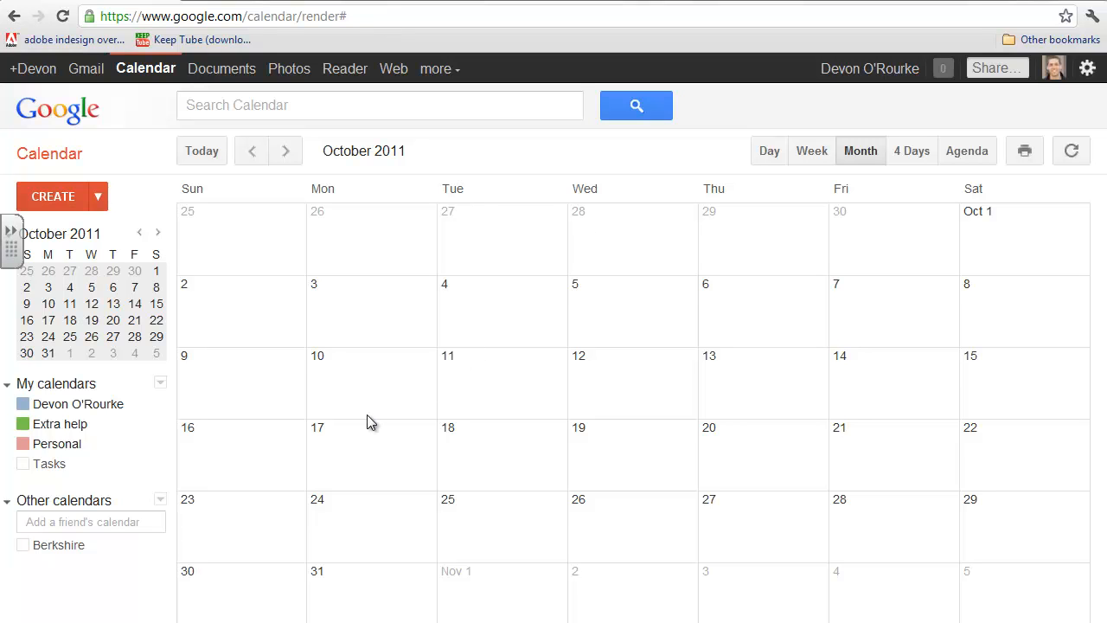
Create a timed 'Ancient World History Project' event on October 3 starting at 7:00pm
{"action": "left_click", "coordinate": [379, 309]}
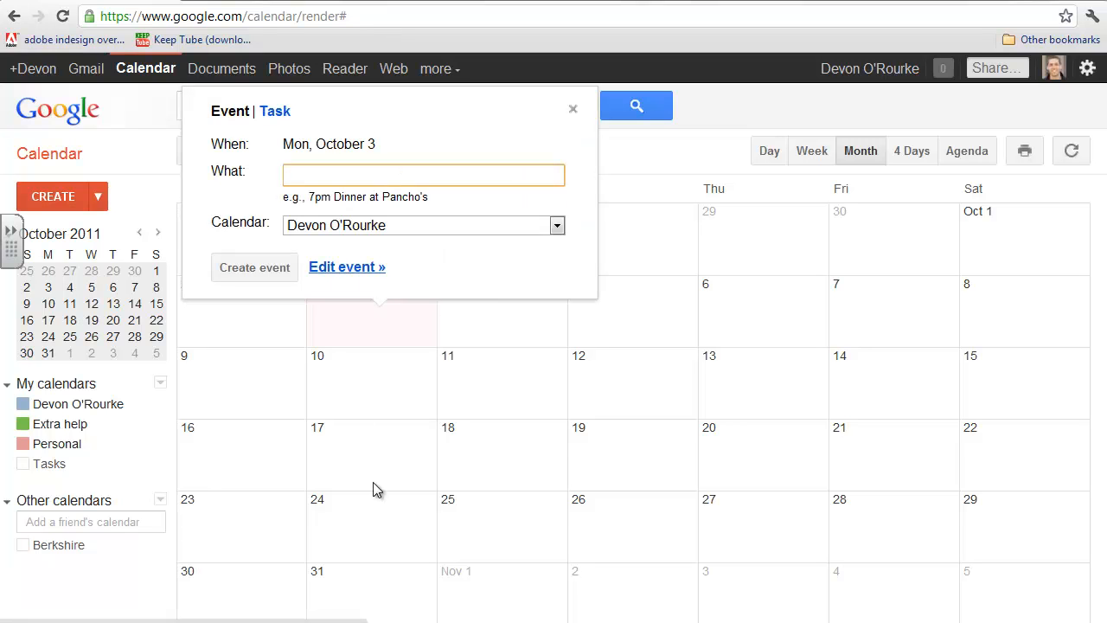
{"action": "type", "text": "Ancient World Histo"}
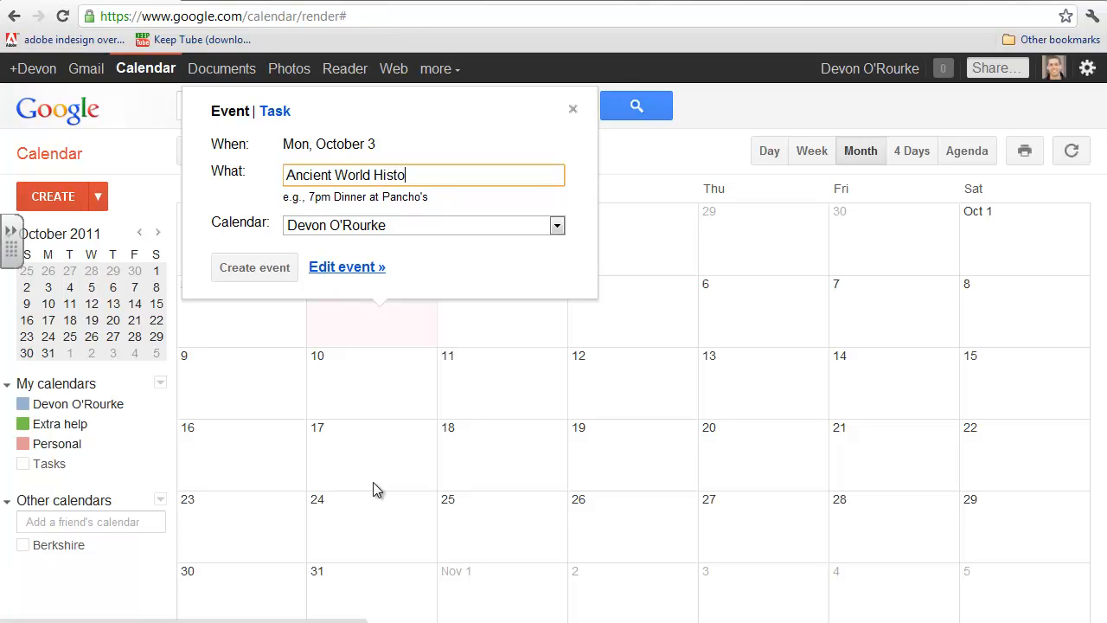
{"action": "type", "text": "ry Project"}
{"action": "left_click", "coordinate": [347, 267]}
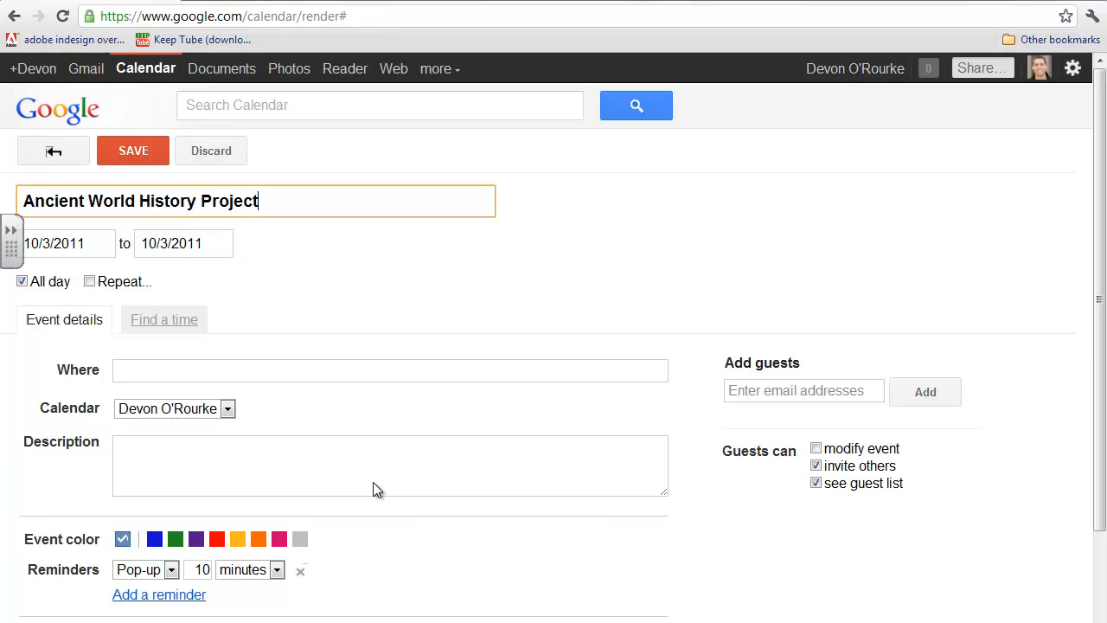
{"action": "left_click", "coordinate": [23, 281]}
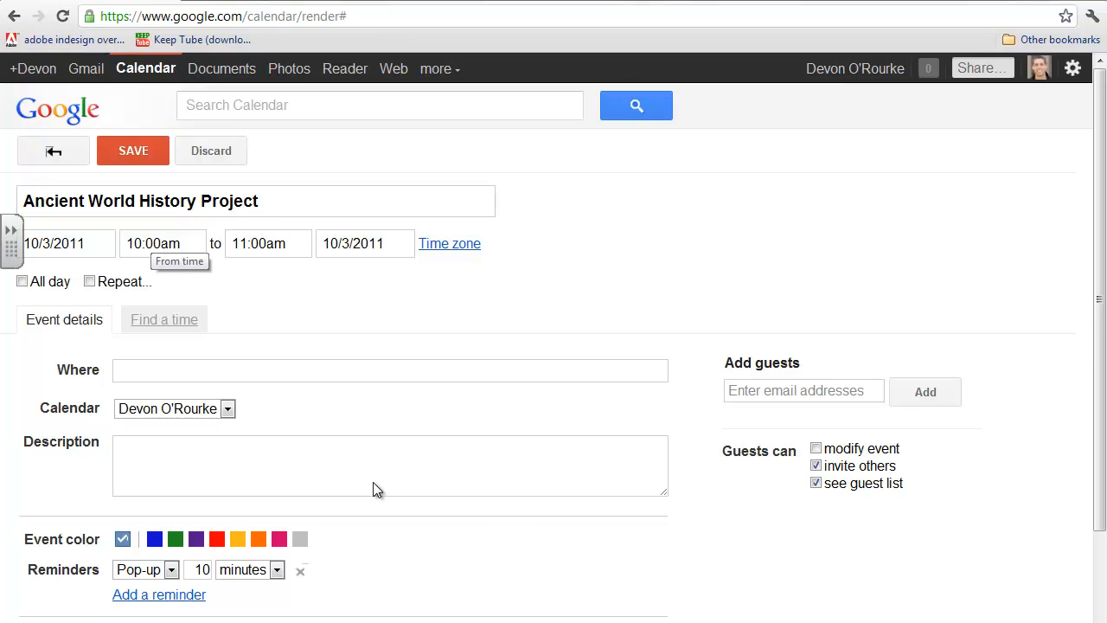
{"action": "left_click", "coordinate": [160, 243]}
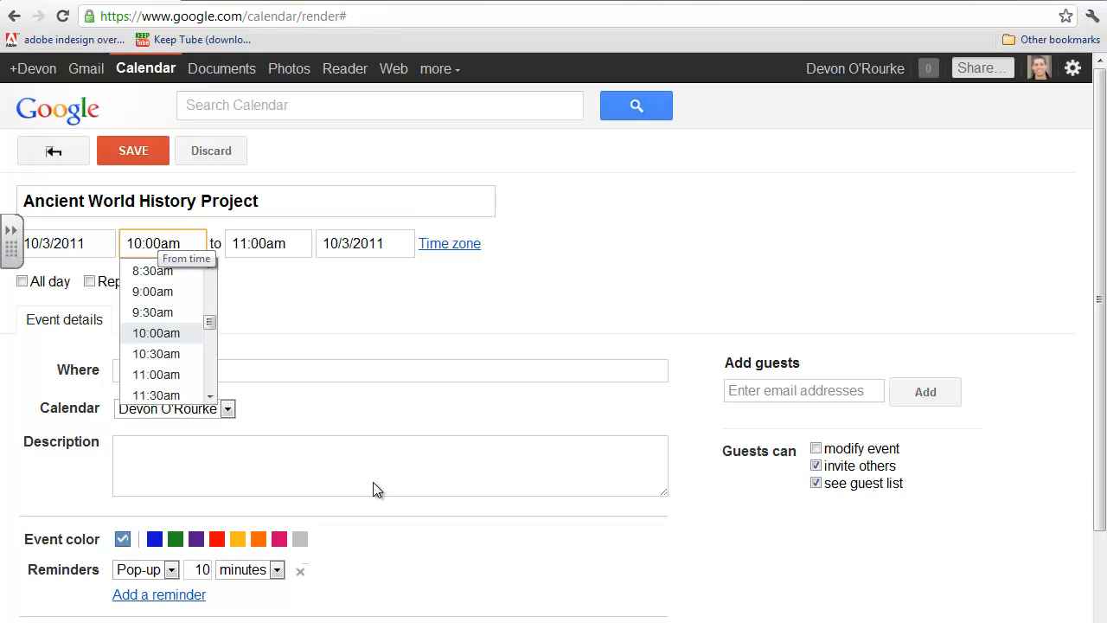
{"action": "left_click_drag", "start_coordinate": [210, 322], "coordinate": [210, 360]}
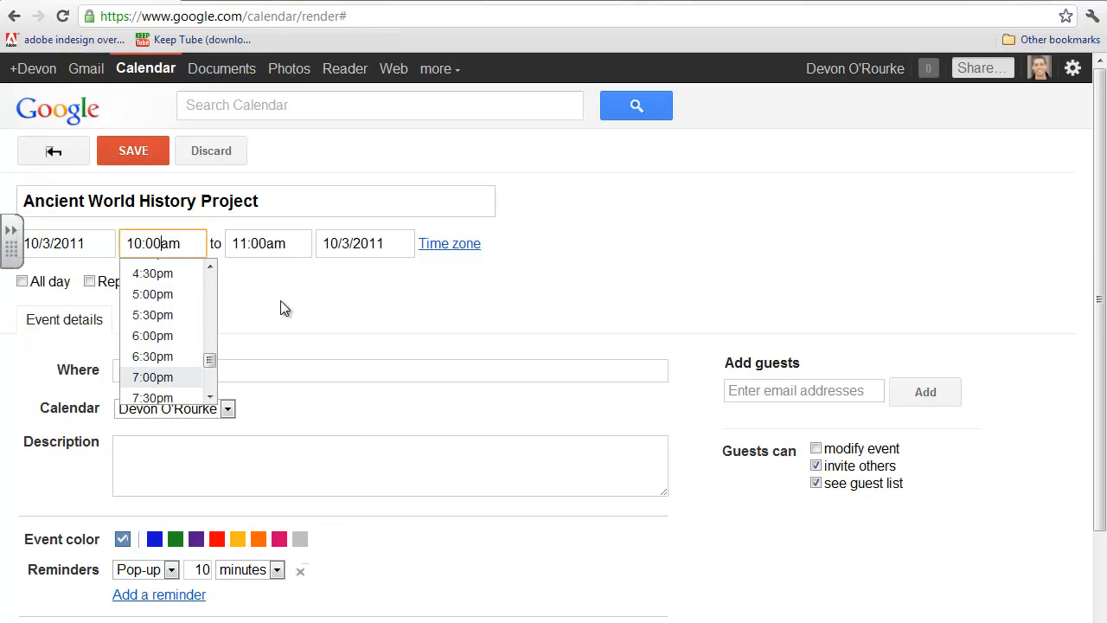
{"action": "left_click", "coordinate": [152, 377]}
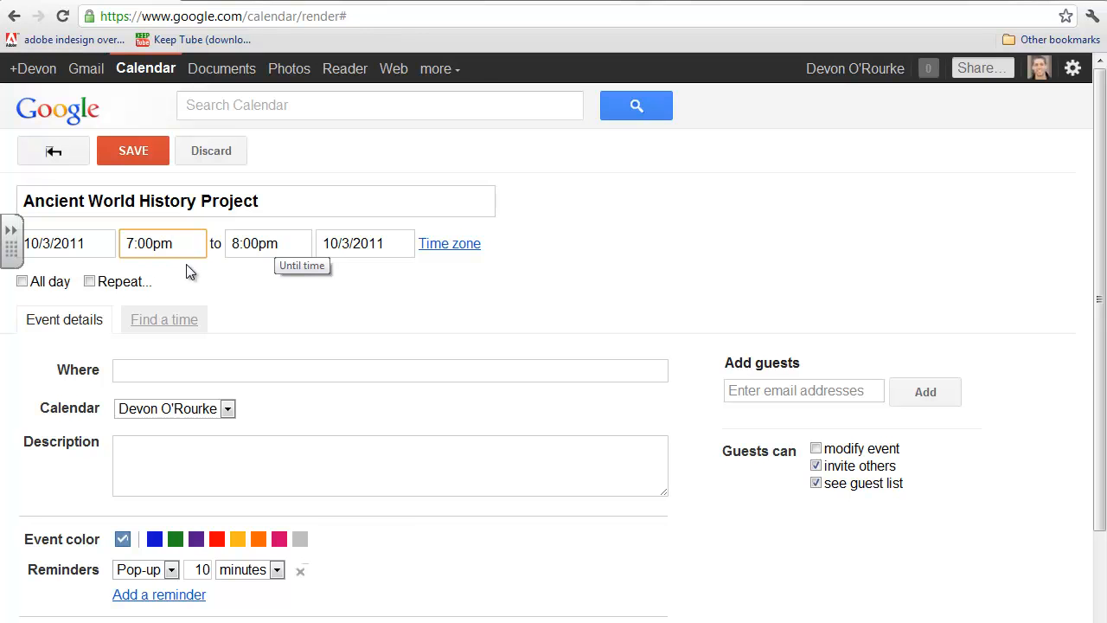
Set the event's end time to 7:45pm
{"action": "key", "text": "Tab"}
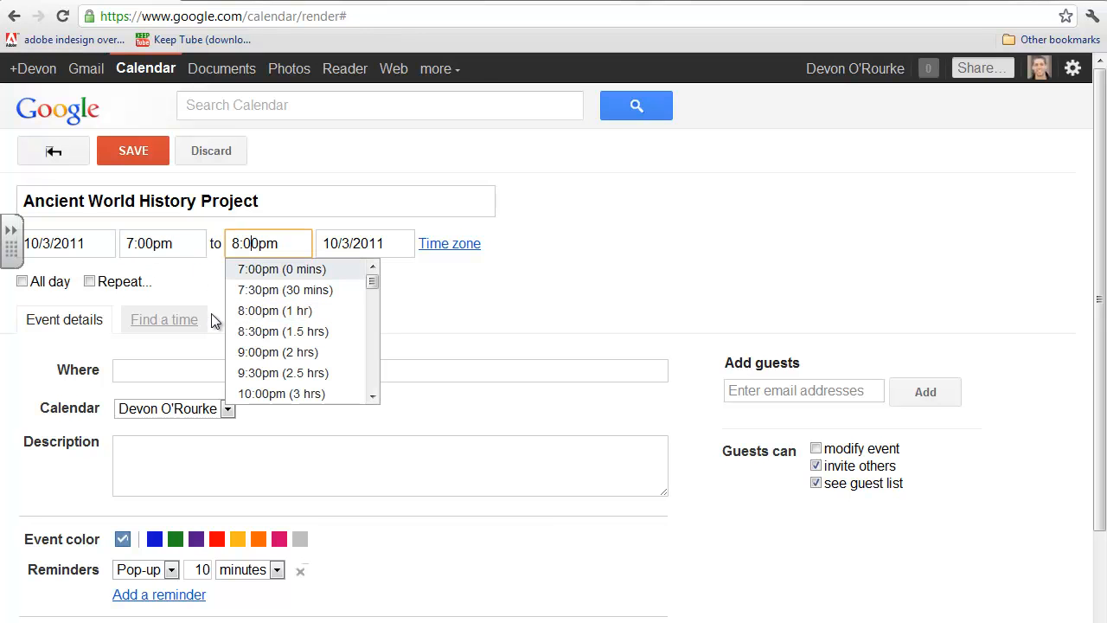
{"action": "key", "text": "Down"}
{"action": "key", "text": "Down"}
{"action": "key", "text": "Down"}
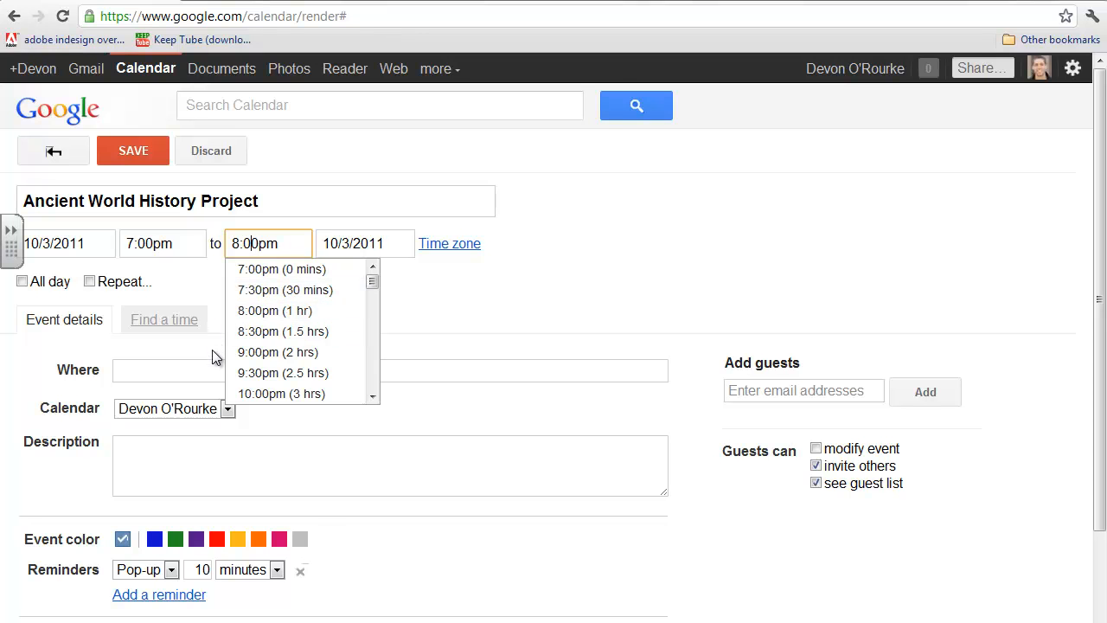
{"action": "key", "text": "Up"}
{"action": "key", "text": "BackSpace"}
{"action": "key", "text": "BackSpace"}
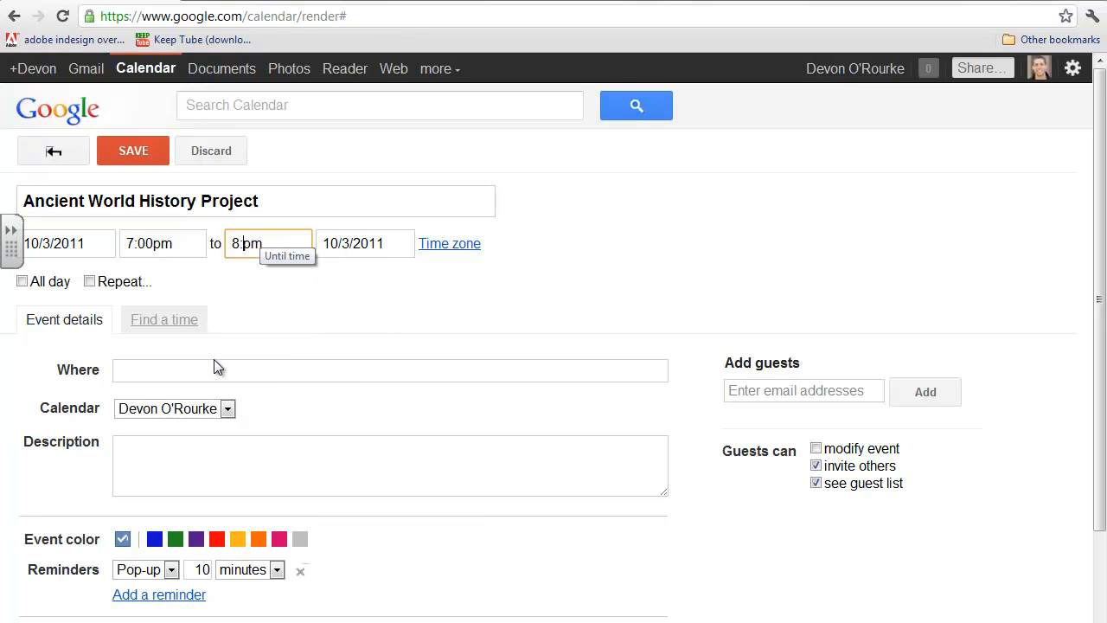
{"action": "type", "text": "45"}
{"action": "key", "text": "Home"}
{"action": "key", "text": "Delete"}
{"action": "key", "text": "Delete"}
{"action": "type", "text": "7:"}
{"action": "key", "text": "Tab"}
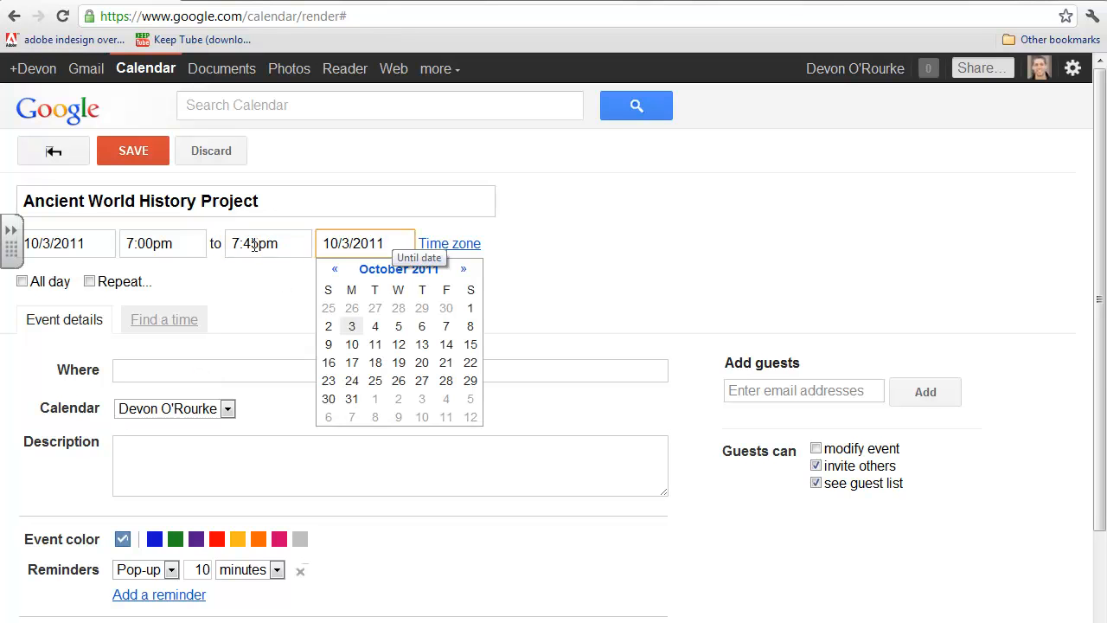
{"action": "key", "text": "Tab"}
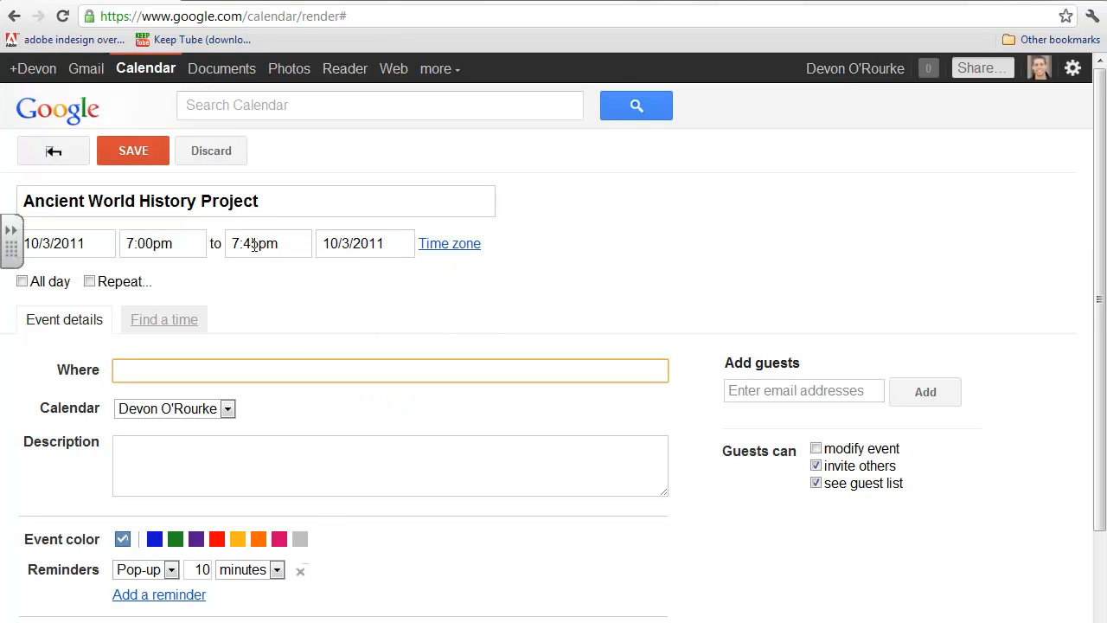
Set the location to 'Library (front entrance)' and description to 'Brainstorming ideas about upcoming project.'
{"action": "type", "text": "Library (front entr"}
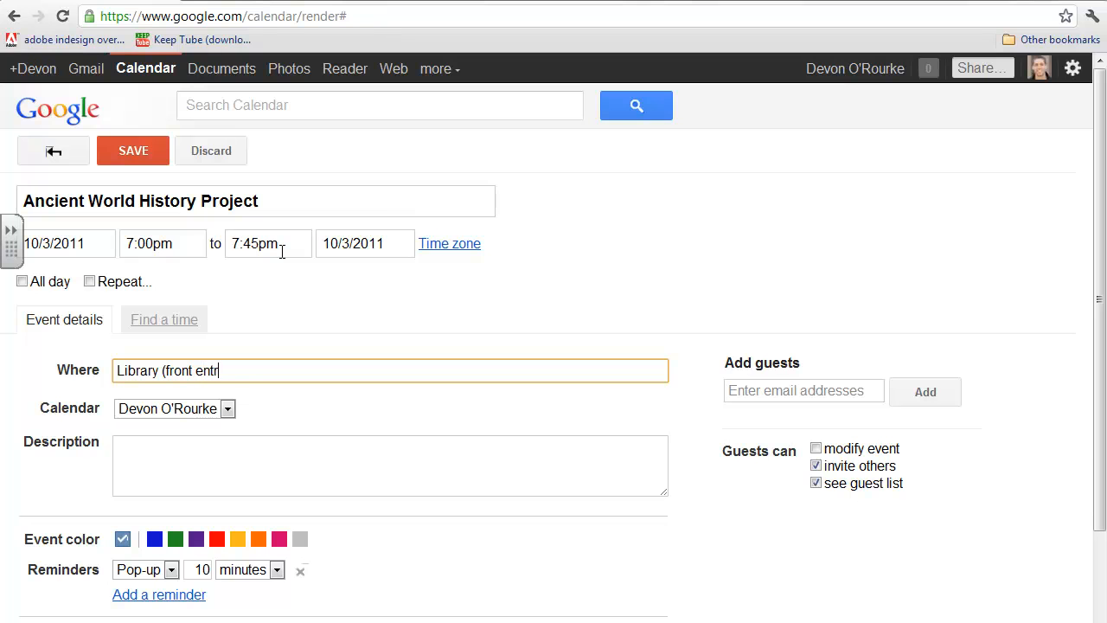
{"action": "type", "text": "ance)"}
{"action": "key", "text": "Tab"}
{"action": "key", "text": "Tab"}
{"action": "type", "text": "Bra"}
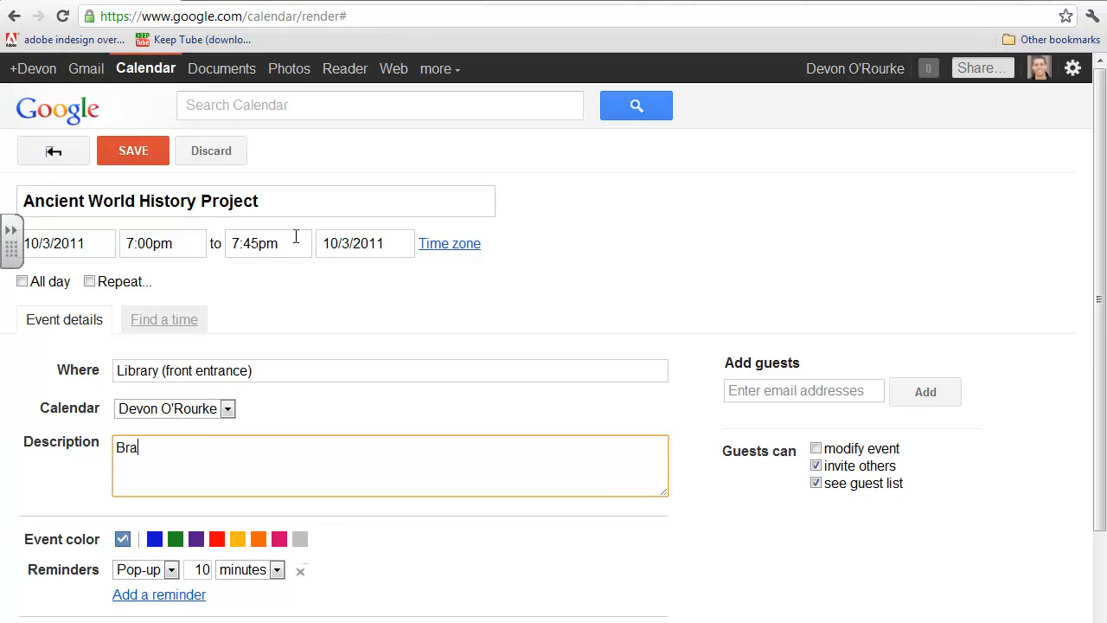
{"action": "type", "text": "instorming ideas "}
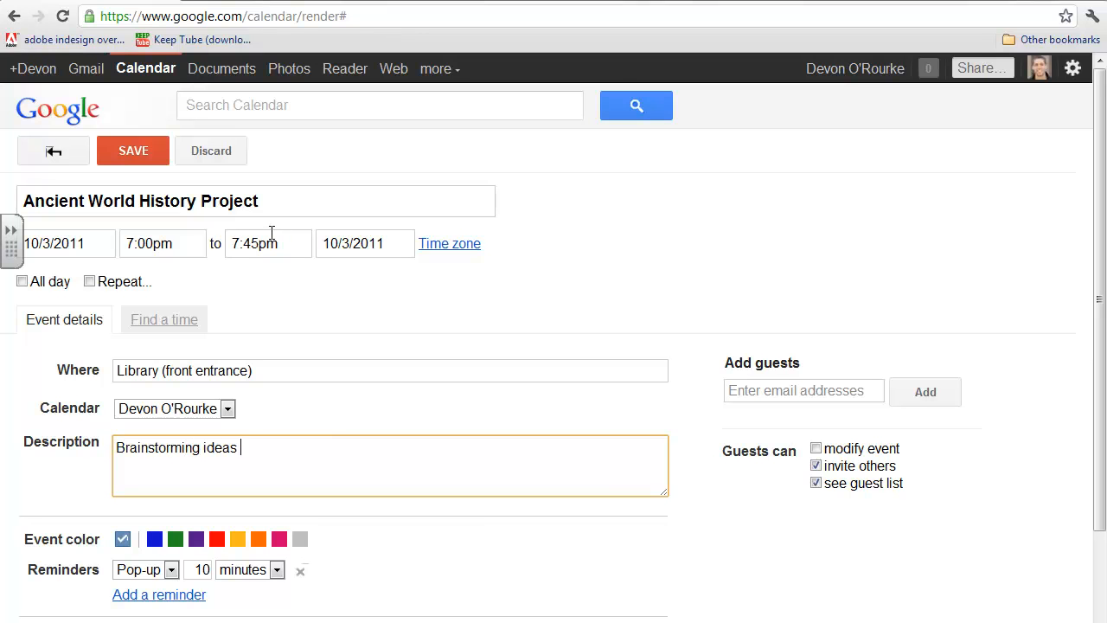
{"action": "type", "text": "about upcoming project."}
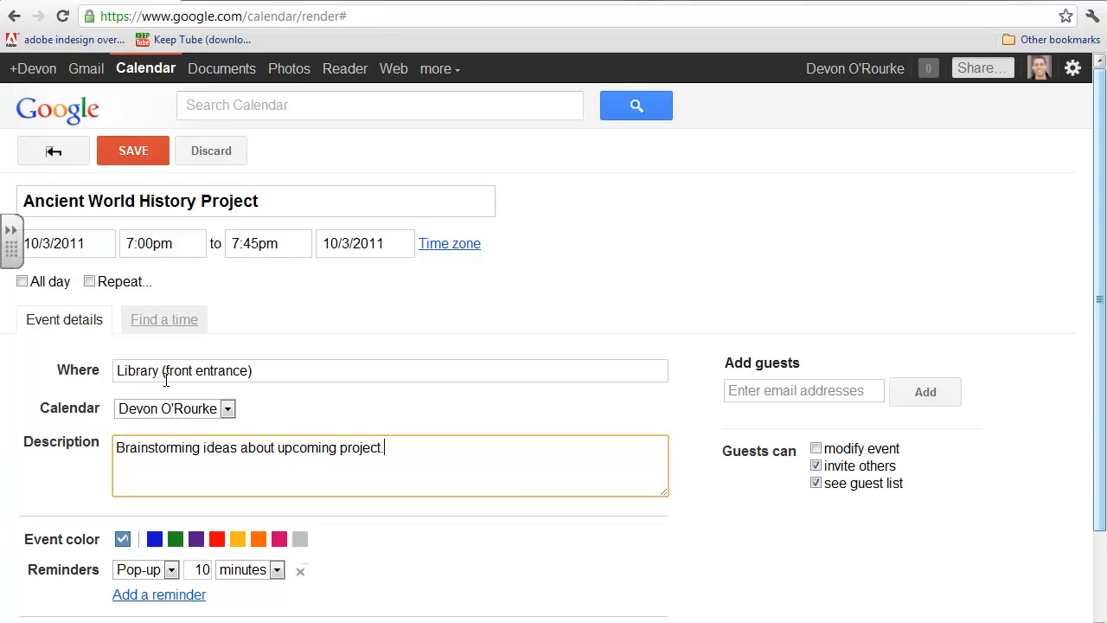
{"action": "scroll", "coordinate": [166, 381], "scroll_direction": "down", "scroll_amount": 2}
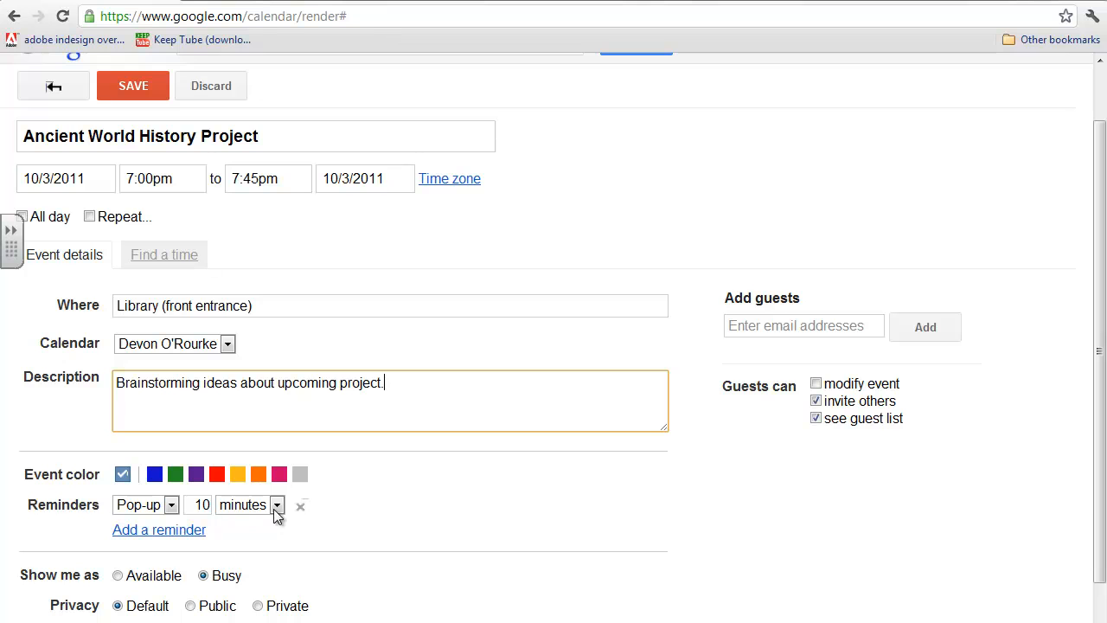
{"action": "key", "text": "Tab"}
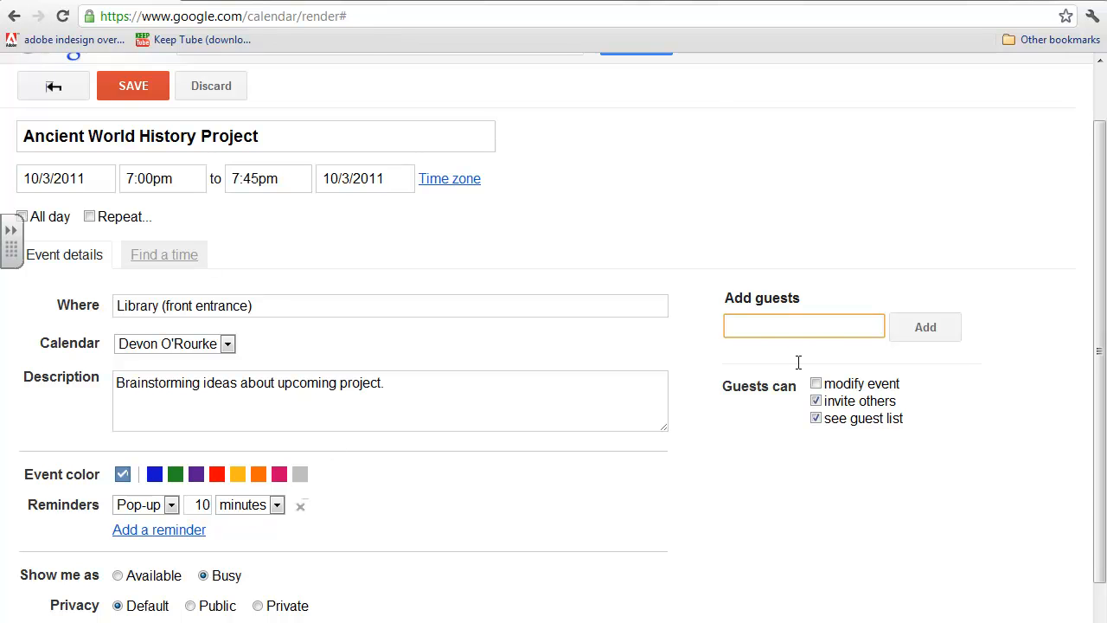
Search contacts in Add guests and add the suggested person as the second guest
{"action": "type", "text": "jo"}
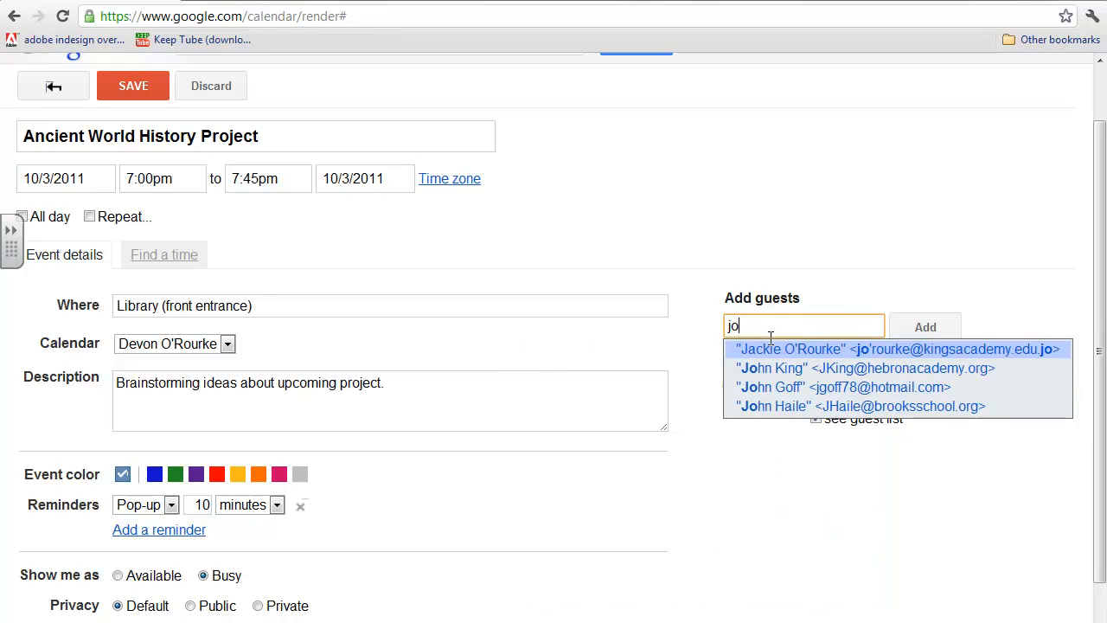
{"action": "key", "text": "Down"}
{"action": "key", "text": "Down"}
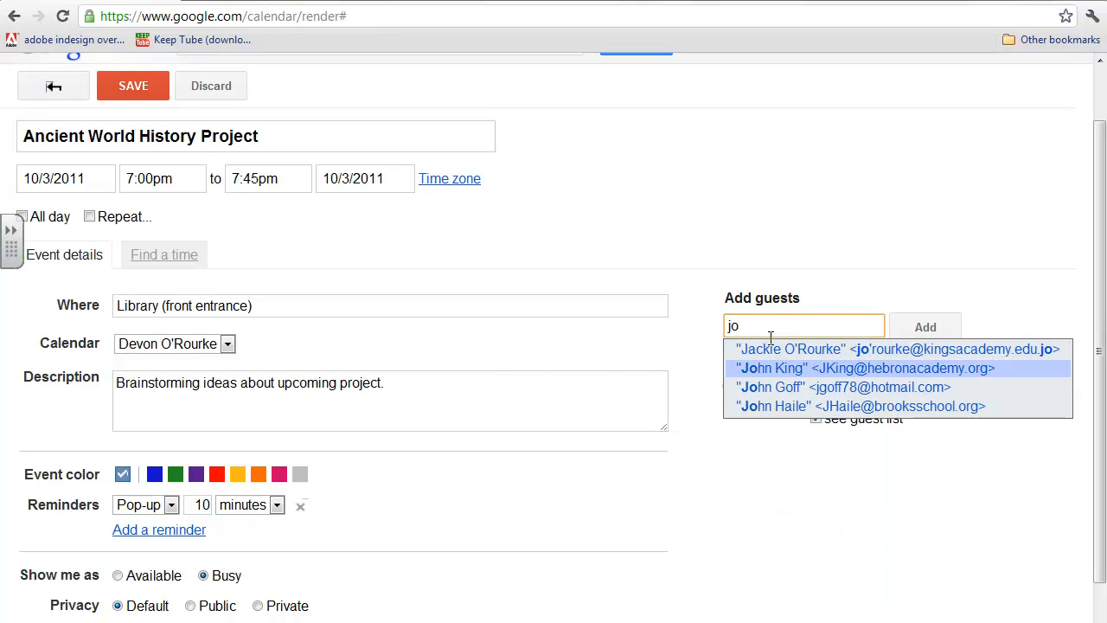
{"action": "key", "text": "Up"}
{"action": "key", "text": "Up"}
{"action": "key", "text": "BackSpace"}
{"action": "key", "text": "BackSpace"}
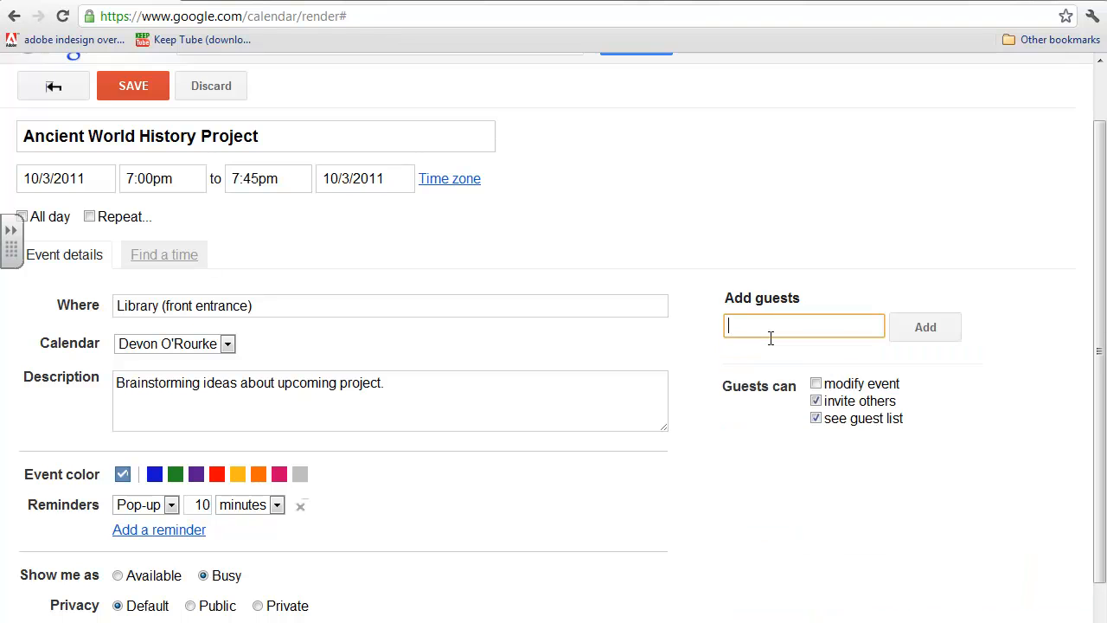
{"action": "type", "text": "jackieor"}
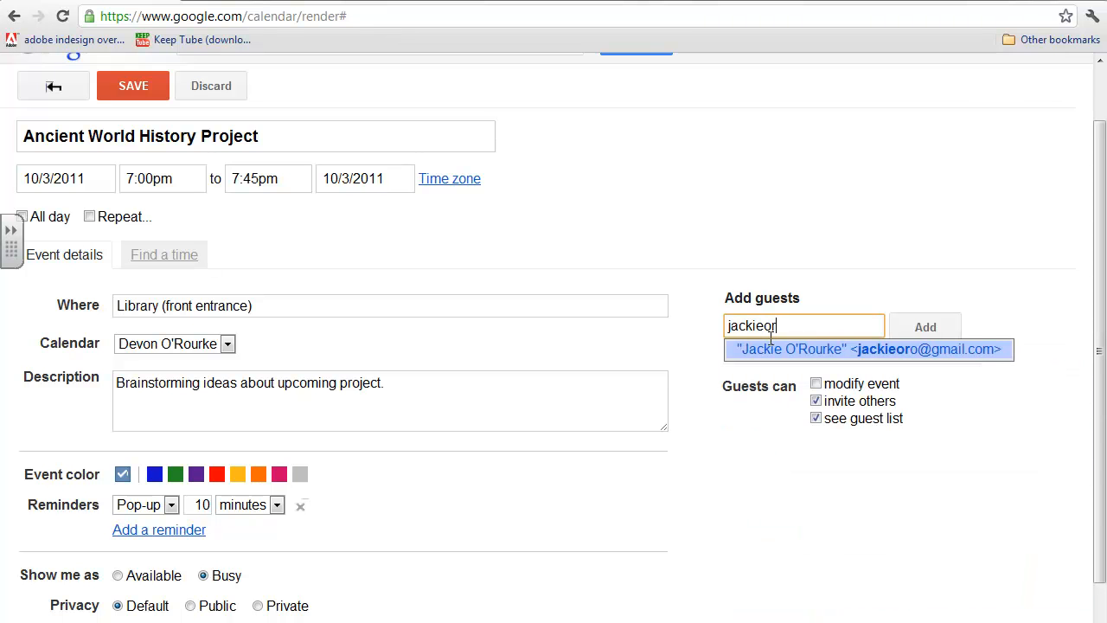
{"action": "key", "text": "Return"}
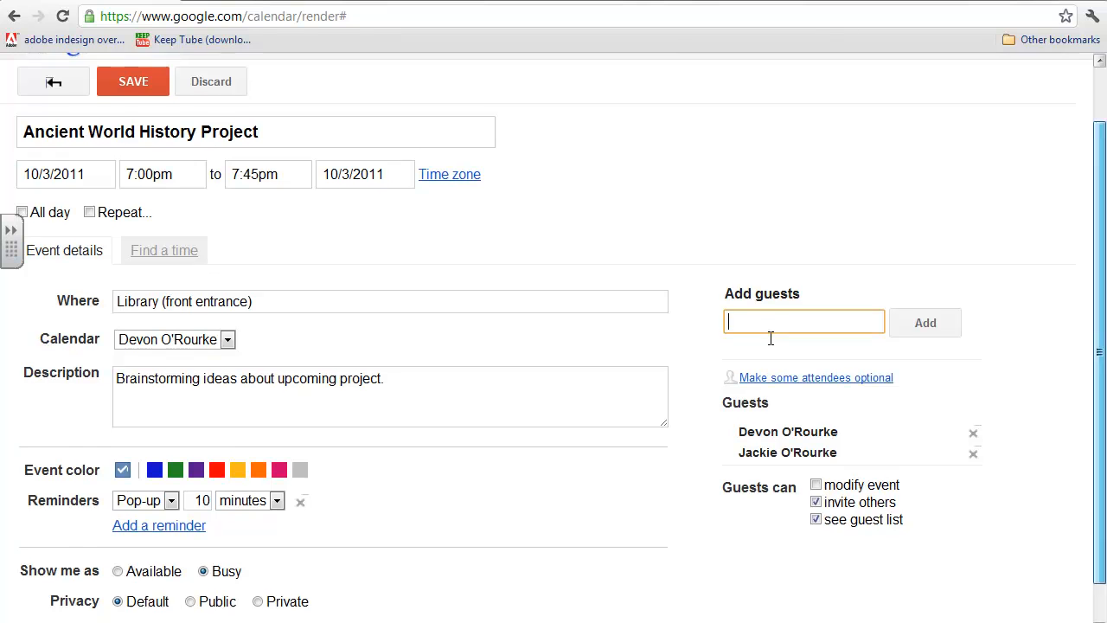
Turn the guests-can-modify-event permission on and back off
{"action": "scroll", "coordinate": [771, 339], "scroll_direction": "down", "scroll_amount": 1}
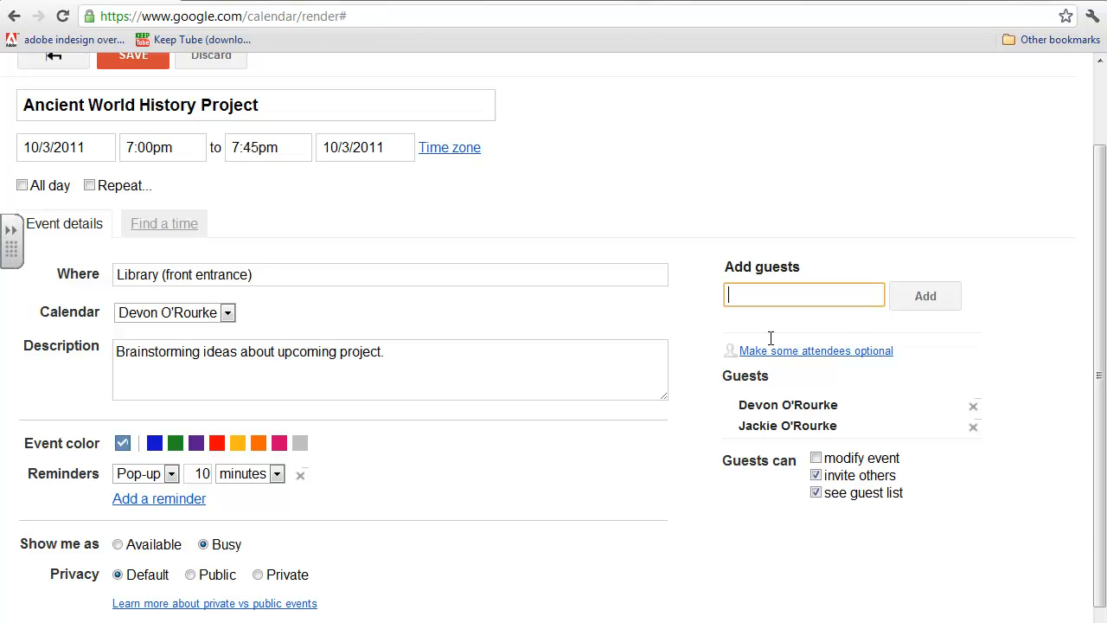
{"action": "left_click", "coordinate": [816, 458]}
{"action": "left_click", "coordinate": [815, 458]}
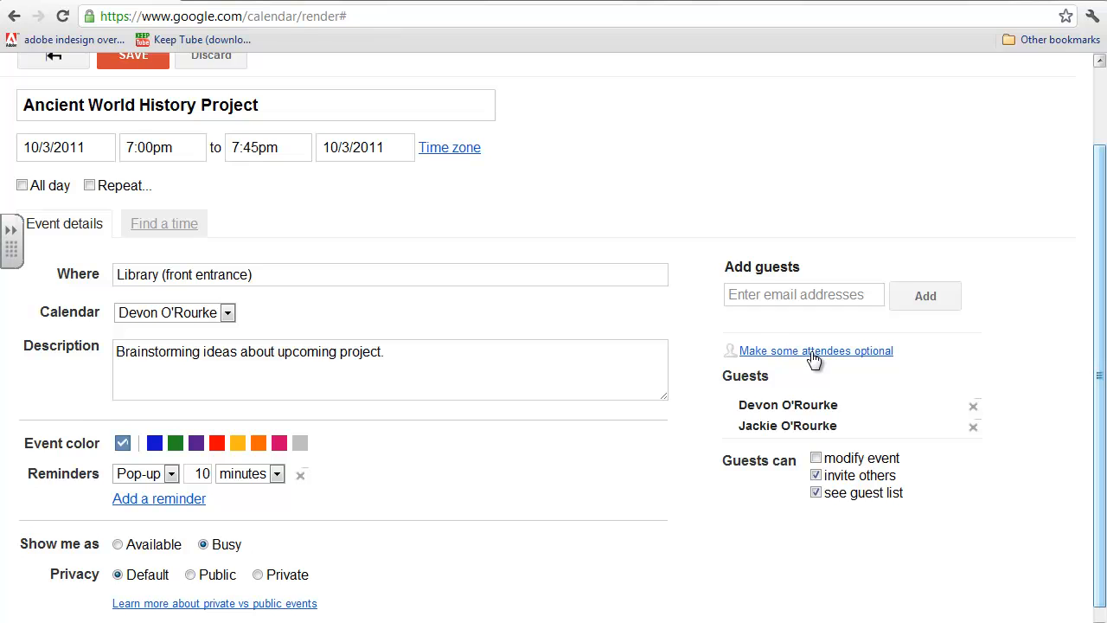
{"action": "scroll", "coordinate": [814, 359], "scroll_direction": "down", "scroll_amount": 1}
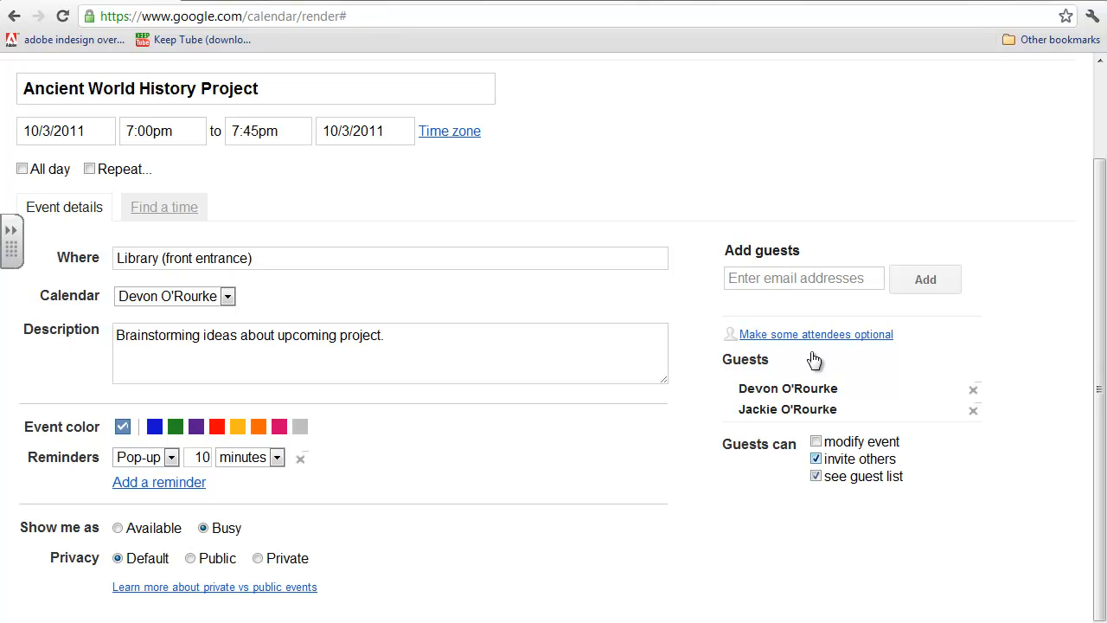
Stop guests from inviting others while keeping the guest list visible to them
{"action": "left_click", "coordinate": [816, 458]}
{"action": "left_click", "coordinate": [816, 476]}
{"action": "left_click", "coordinate": [817, 477]}
Keep the 10-minute pop-up reminder and the event's default privacy unchanged
{"action": "left_click", "coordinate": [277, 458]}
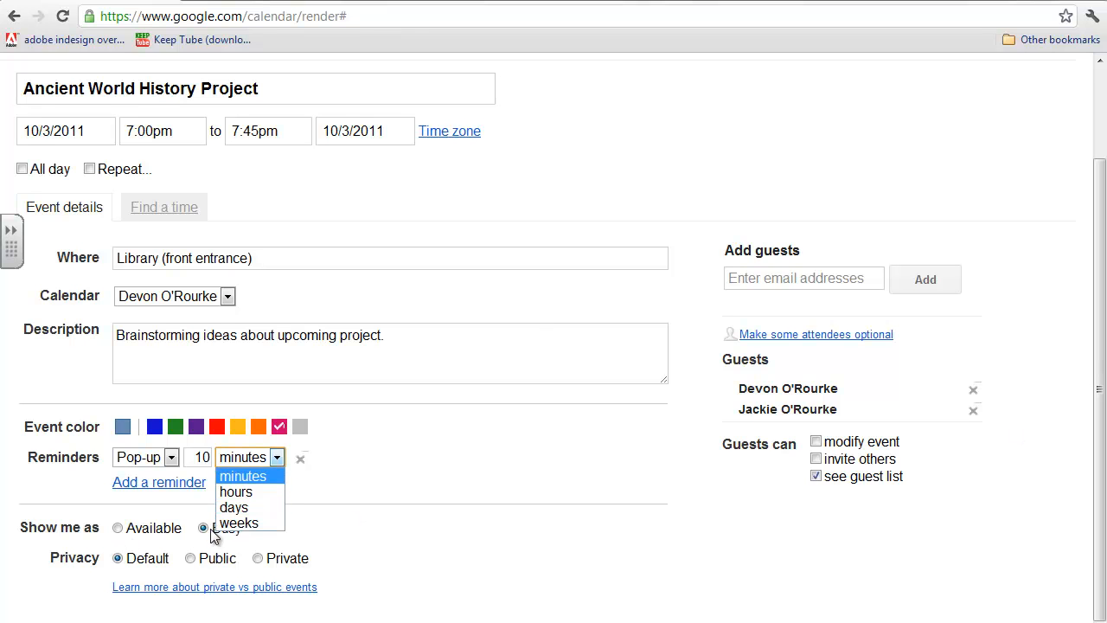
{"action": "left_click", "coordinate": [204, 457]}
{"action": "left_click", "coordinate": [172, 457]}
{"action": "left_click", "coordinate": [172, 458]}
{"action": "left_click", "coordinate": [172, 457]}
{"action": "left_click", "coordinate": [214, 536]}
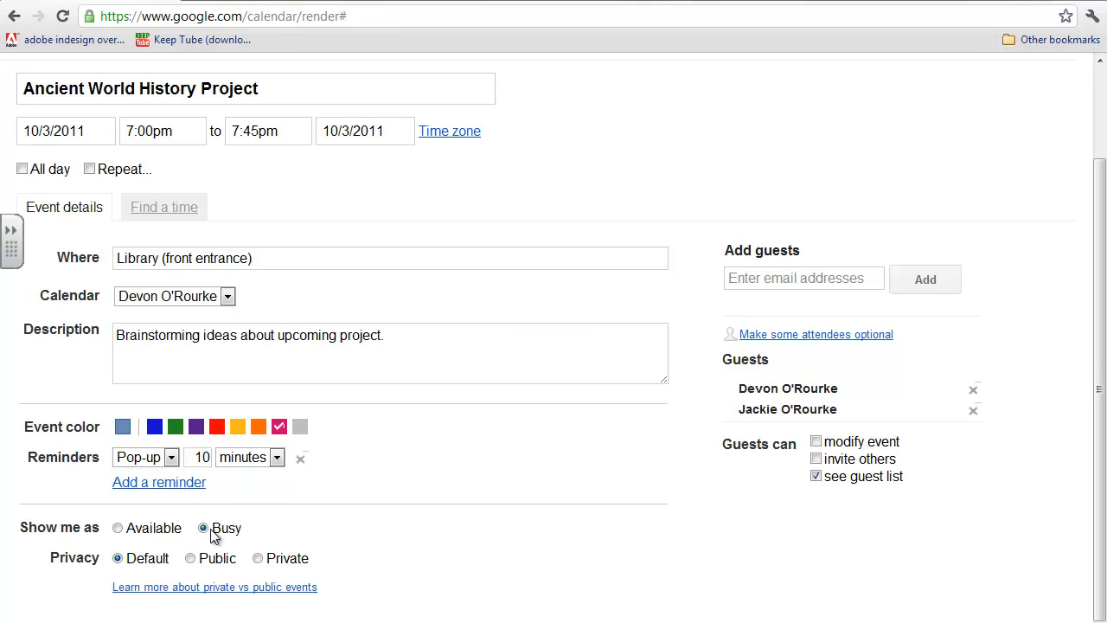
{"action": "left_click", "coordinate": [113, 556]}
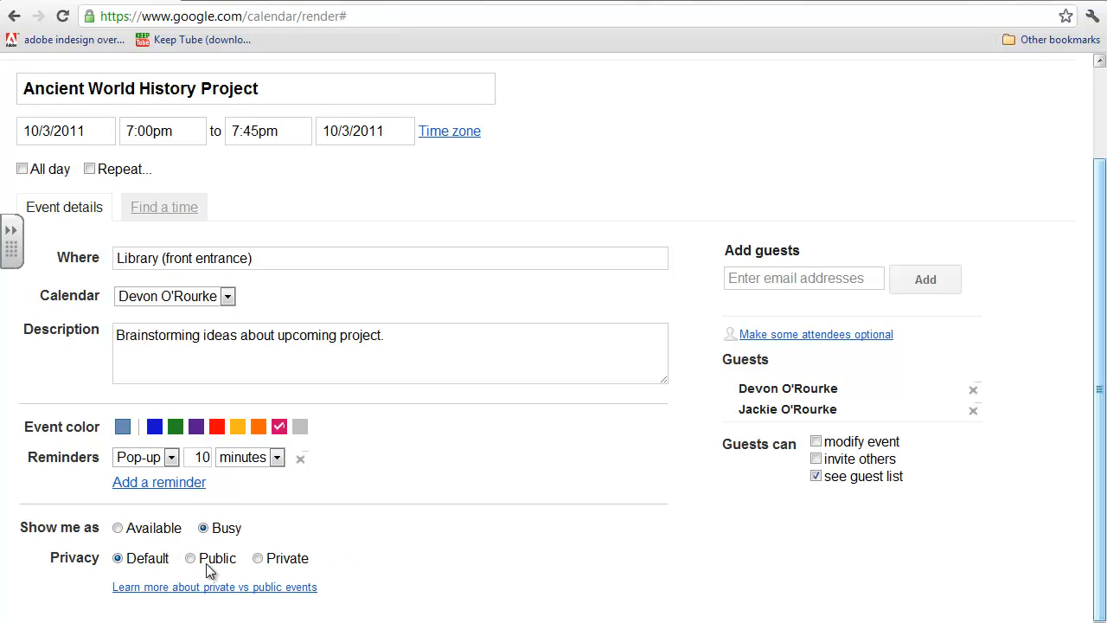
{"action": "scroll", "coordinate": [783, 396], "scroll_direction": "up", "scroll_amount": 2}
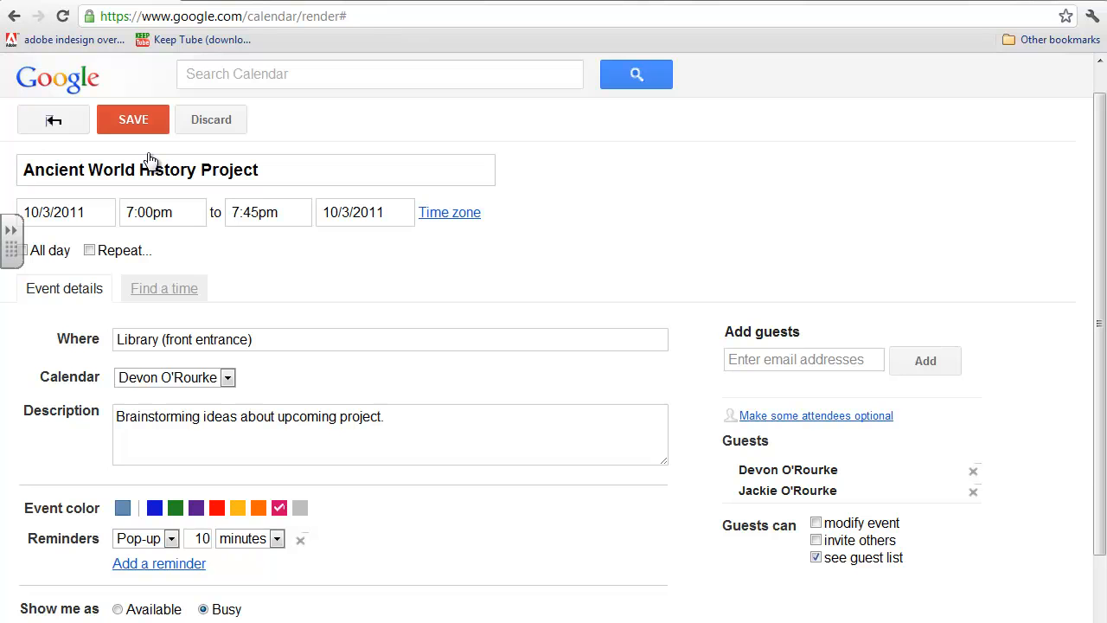
Save the Oct 3 Ancient World History Project event at 7p and send its guest invitations
{"action": "left_click", "coordinate": [133, 119]}
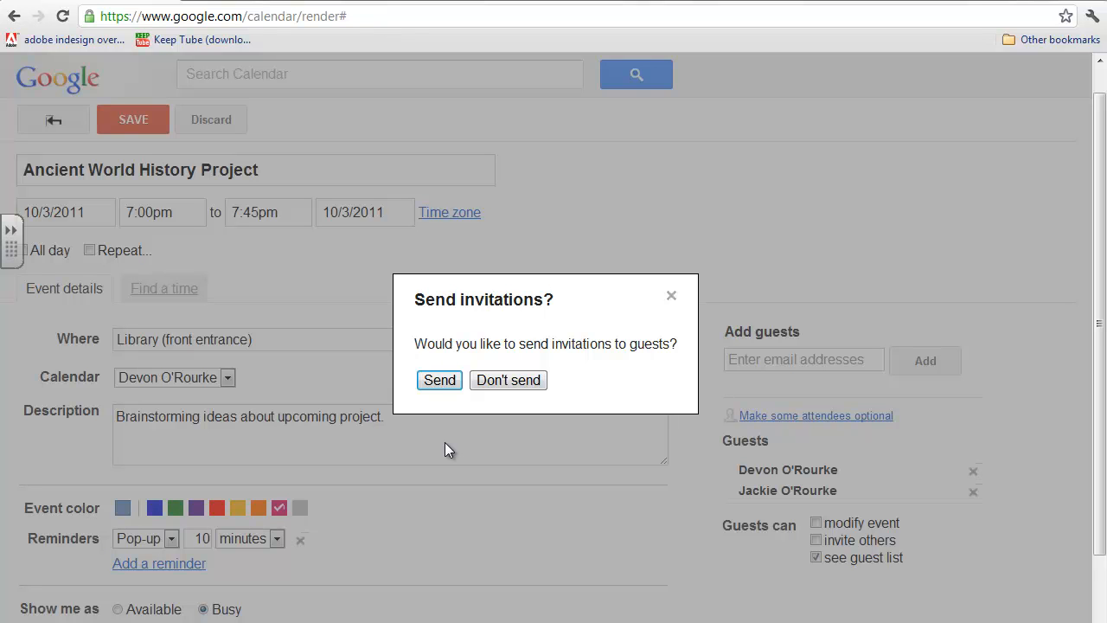
{"action": "left_click", "coordinate": [445, 386]}
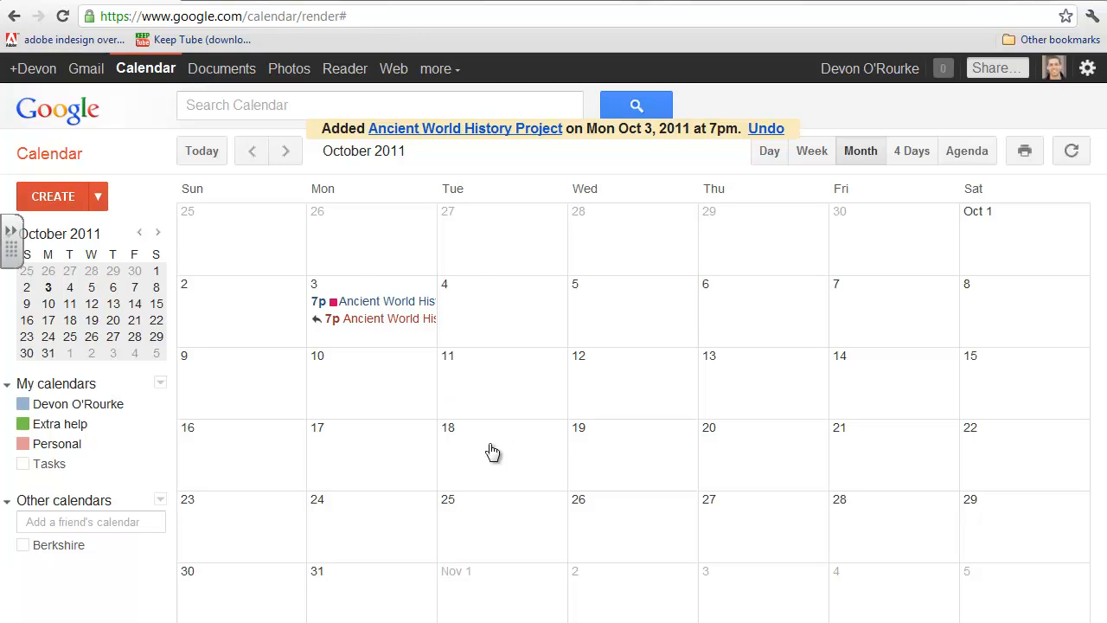
Change the Oct 3 project event's start from 7:00pm to 7:15pm, ending 8:00pm, and save
{"action": "left_click", "coordinate": [367, 301]}
{"action": "key", "text": "e"}
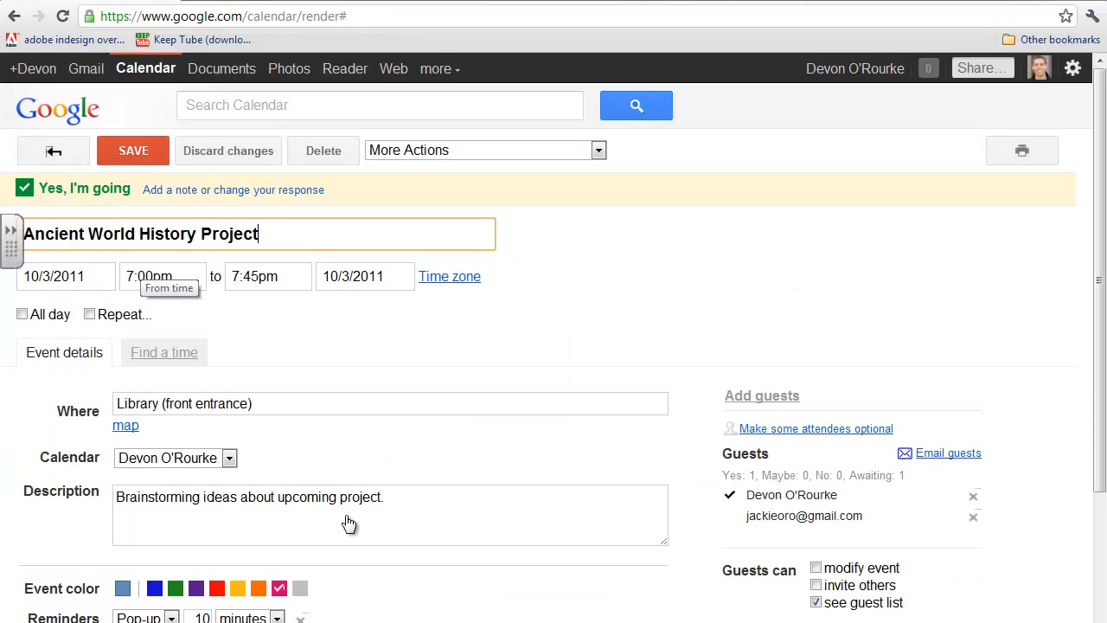
{"action": "left_click", "coordinate": [138, 275]}
{"action": "key", "text": "Escape"}
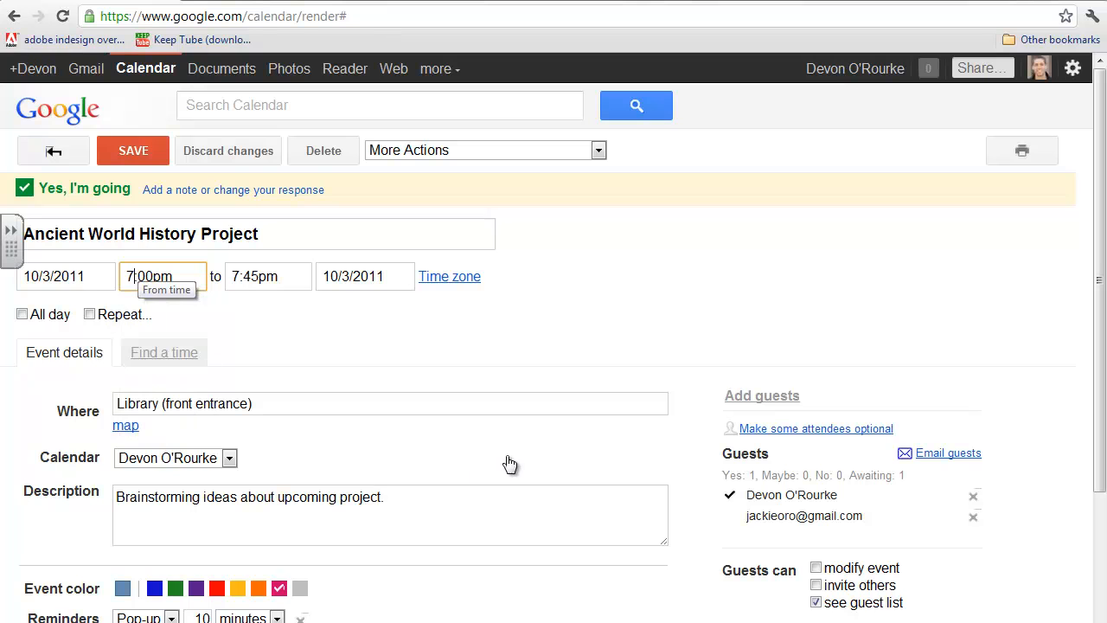
{"action": "key", "text": "BackSpace"}
{"action": "type", "text": "15"}
{"action": "key", "text": "Delete"}
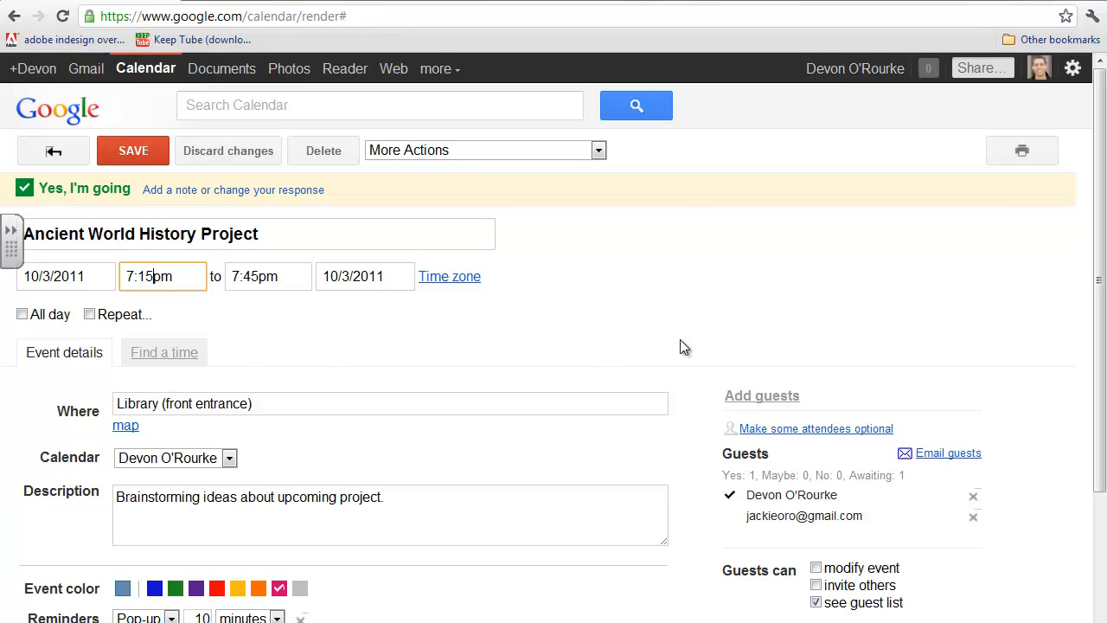
{"action": "left_click", "coordinate": [149, 154]}
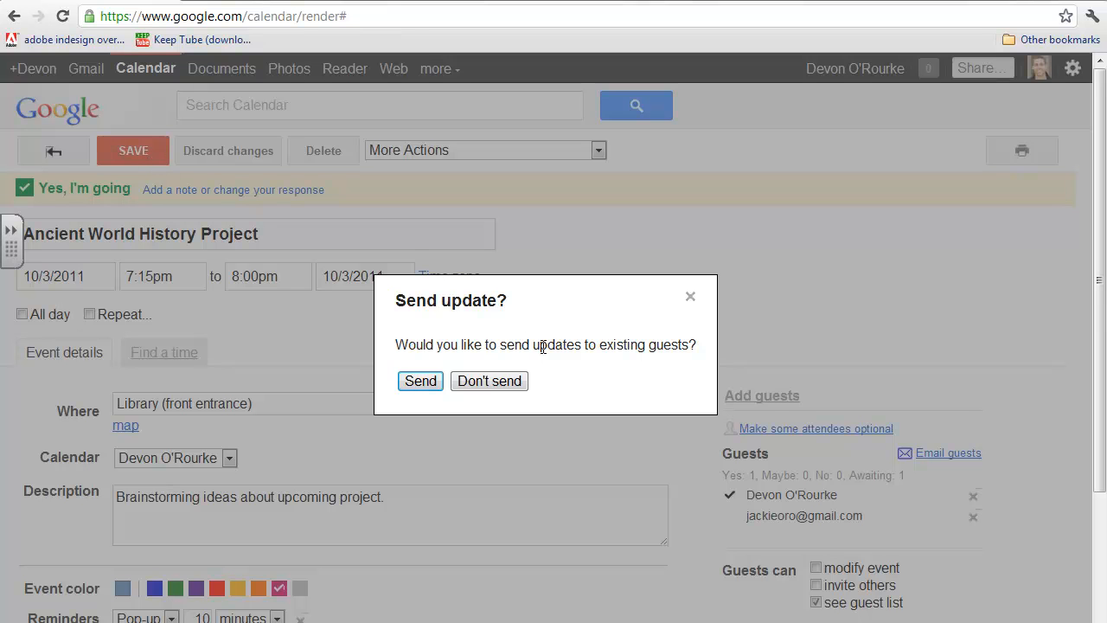
Send the guests the update moving the event to 7:15p on October 3
{"action": "left_click", "coordinate": [414, 380]}
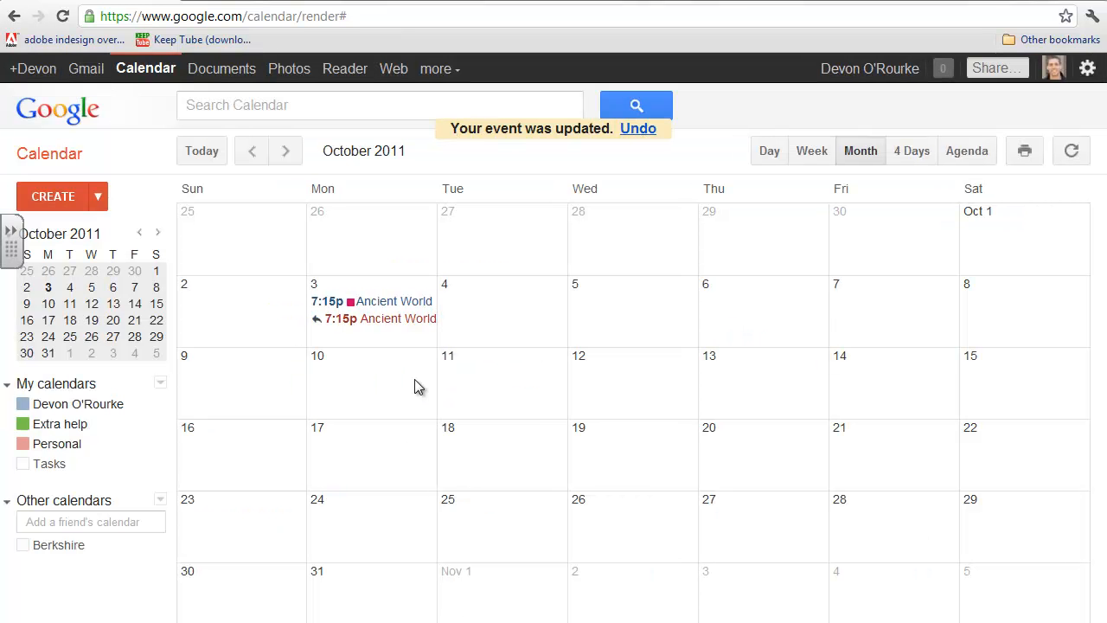